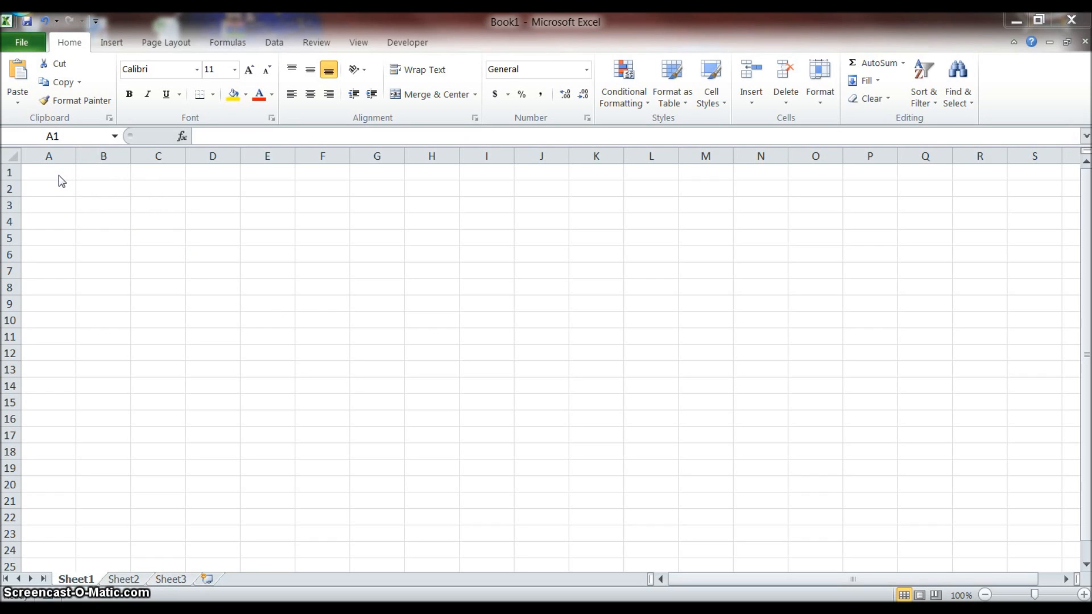
# - Enter the title Home Loan Calculator in cell A1
pyautogui.click(60, 175)
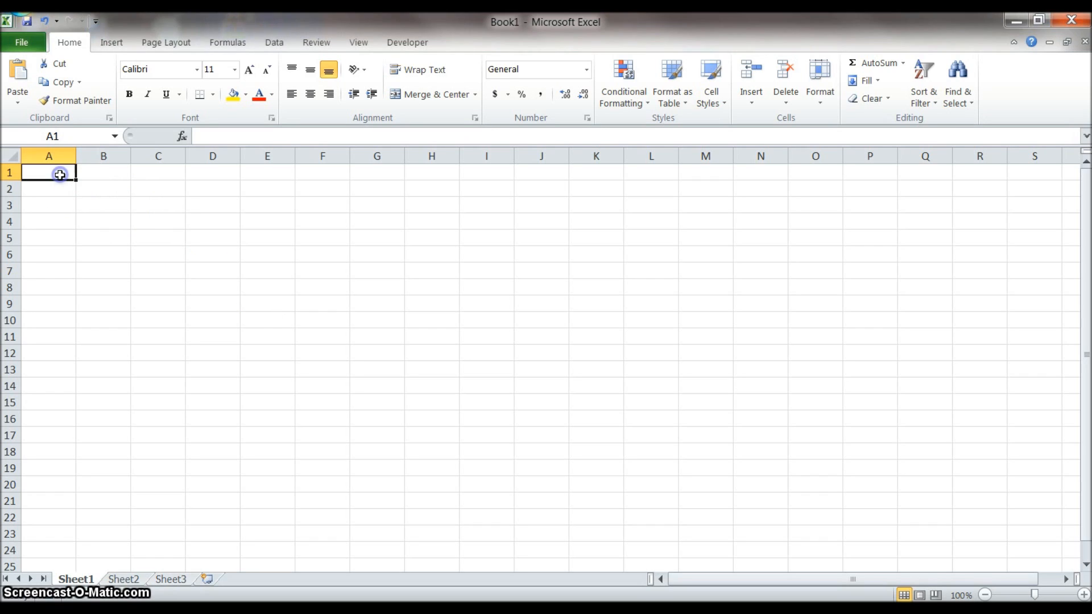
pyautogui.write('Home Loan Calculat')
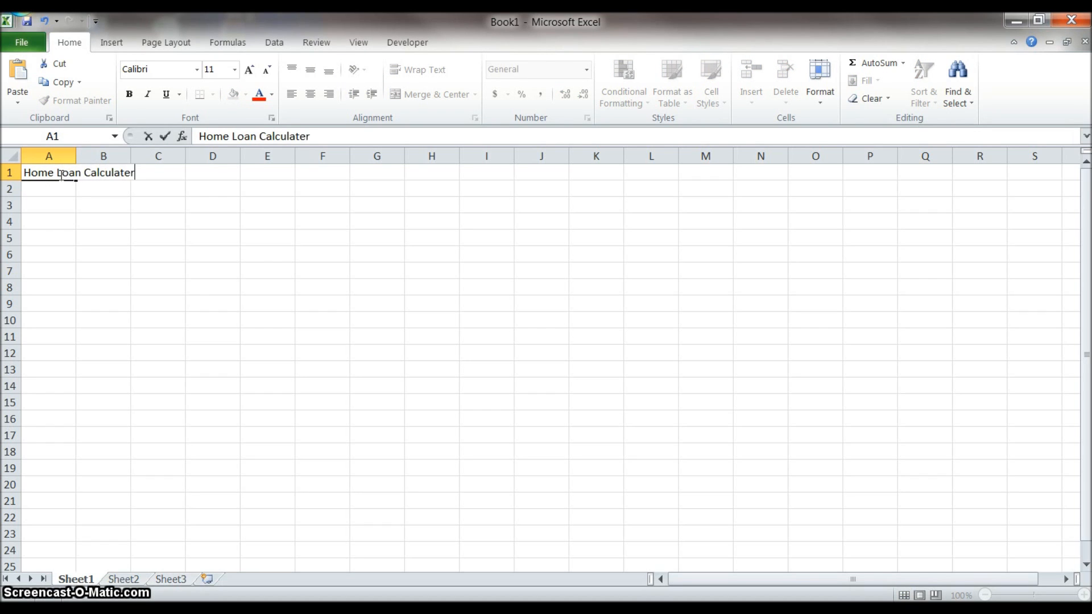
pyautogui.write('or')
pyautogui.press('Return')
# - Enter the labels Annual Interest Rate, Payments per year and Interest rate per period in cells A3 to A5
pyautogui.press('Return')
pyautogui.write('Annual Interest Rate')
pyautogui.press('Return')
pyautogui.write('Payments per year')
pyautogui.press('Return')
pyautogui.write('Interest rate per period')
pyautogui.press('Return')
# - Enter the labels Number of Years, Total number of payments and Loan Amount in A6 to A8, and Monthly Payment in A10
pyautogui.write('Number of Years')
pyautogui.press('Return')
pyautogui.write('Total number of payments')
pyautogui.press('Return')
pyautogui.write('Loan Amount')
pyautogui.press('Return')
pyautogui.press('Return')
pyautogui.write('Monthly Payment')
pyautogui.press('Return')
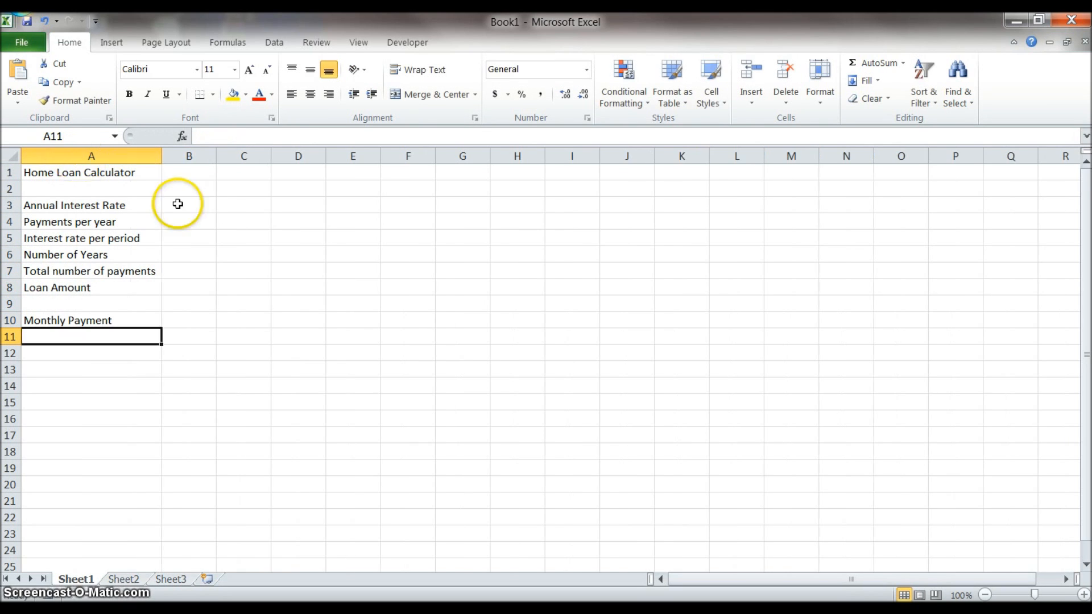
# - Apply a large blue title cell style to A1 and a light blue cell style to the labels in A3:A8 and A10
pyautogui.click(710, 101)
pyautogui.click(926, 231)
pyautogui.moveTo(91, 215); pyautogui.dragTo(91, 297)
pyautogui.click(710, 101)
pyautogui.click(574, 272)
pyautogui.click(91, 330)
pyautogui.click(710, 102)
pyautogui.click(574, 274)
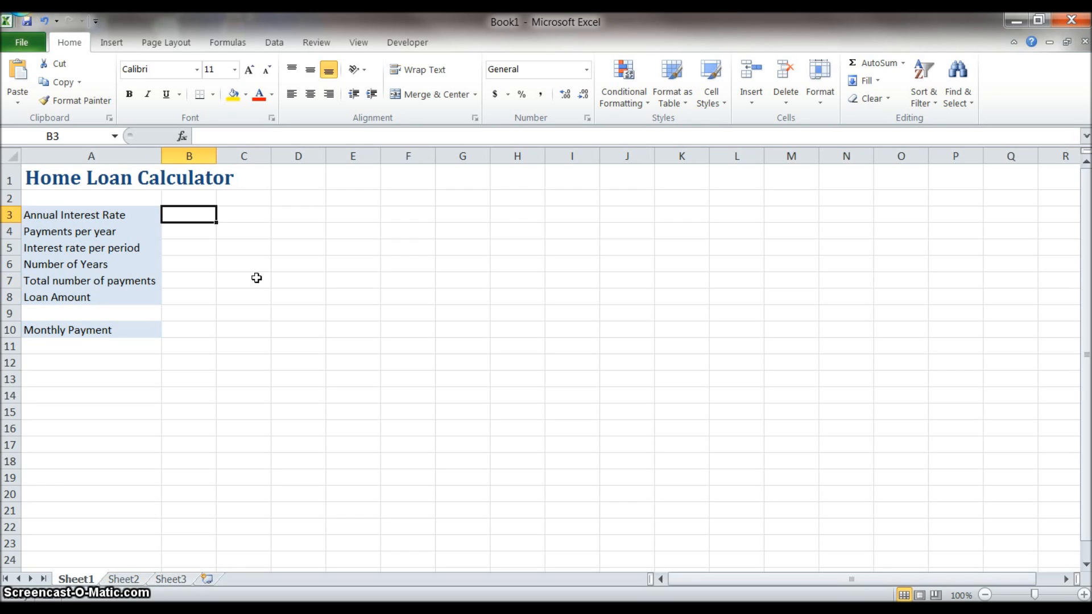
pyautogui.press('Down')
pyautogui.press('Down')
pyautogui.press('Down')
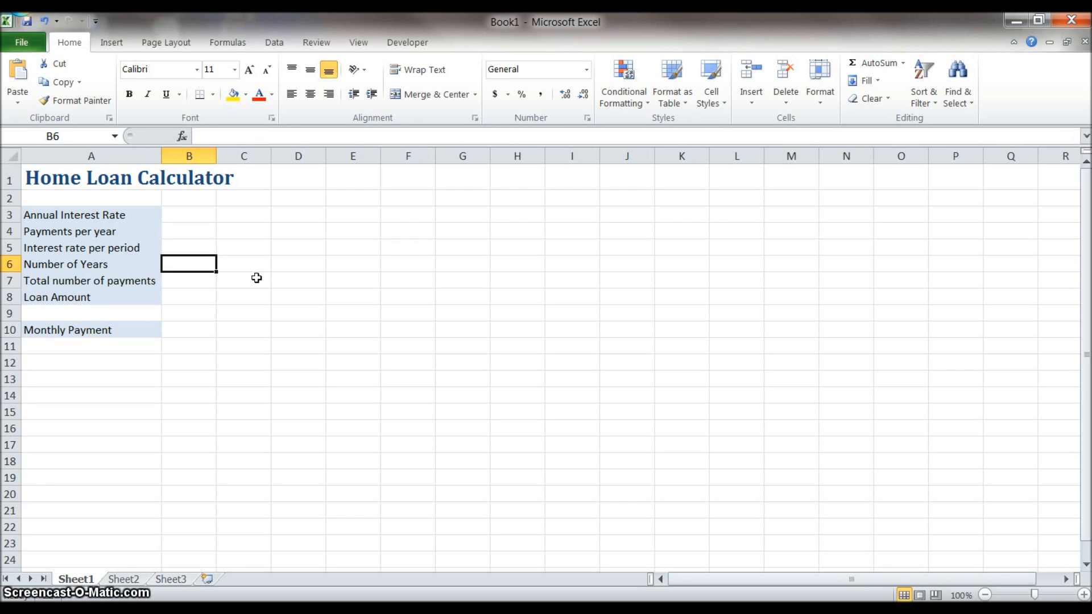
# - Append (RATE) to the Interest rate per period label in A5 and (N) to the Total number of payments label in A7
pyautogui.click(156, 247)
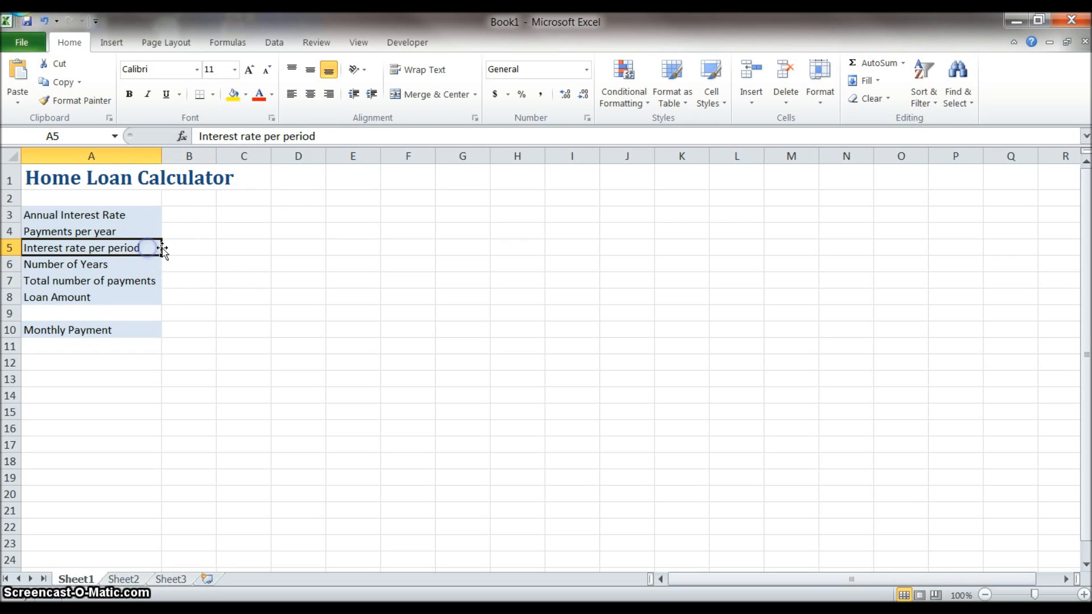
pyautogui.click(334, 136)
pyautogui.write('(RATE')
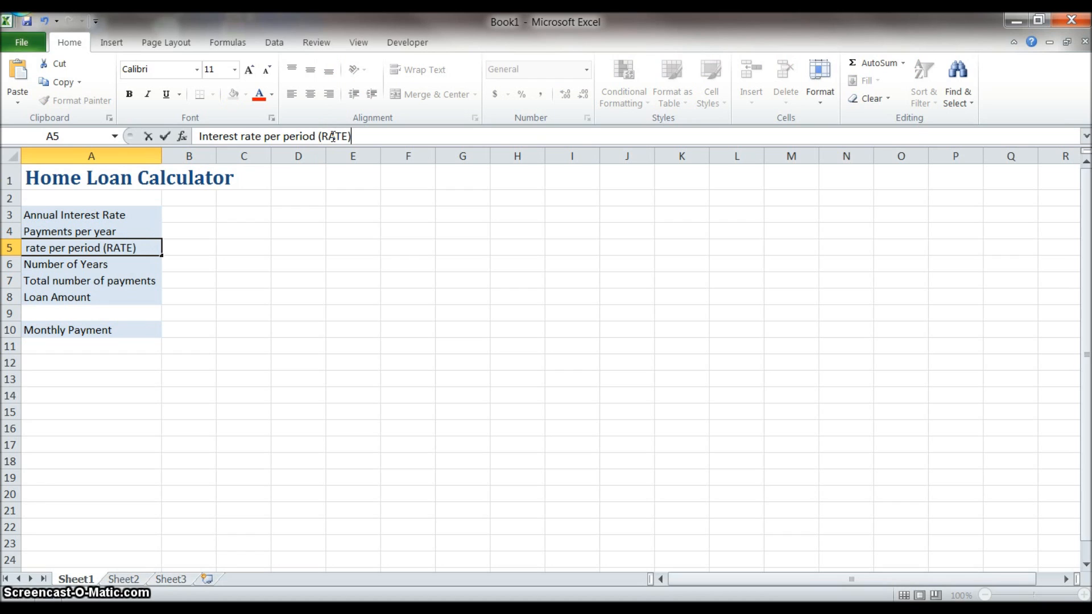
pyautogui.write(')')
pyautogui.click(146, 280)
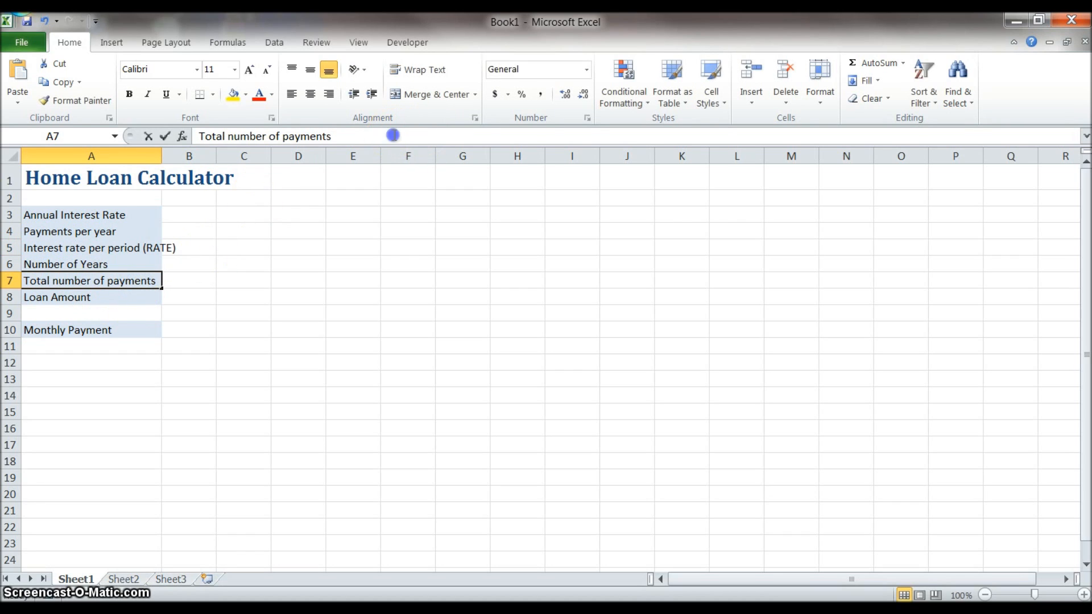
pyautogui.click(393, 135)
pyautogui.write('(N')
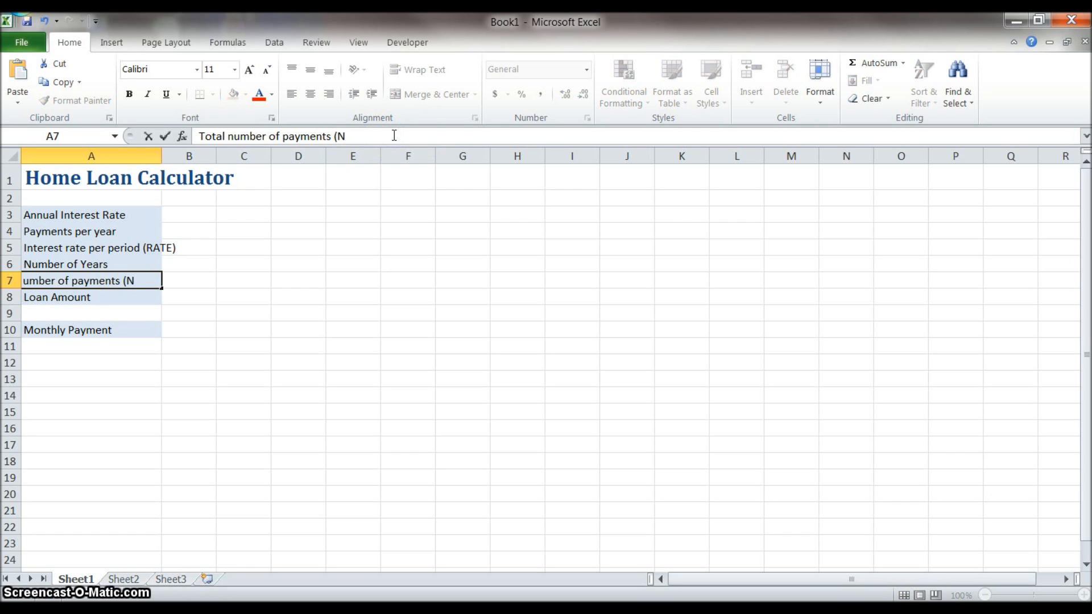
pyautogui.press('Return')
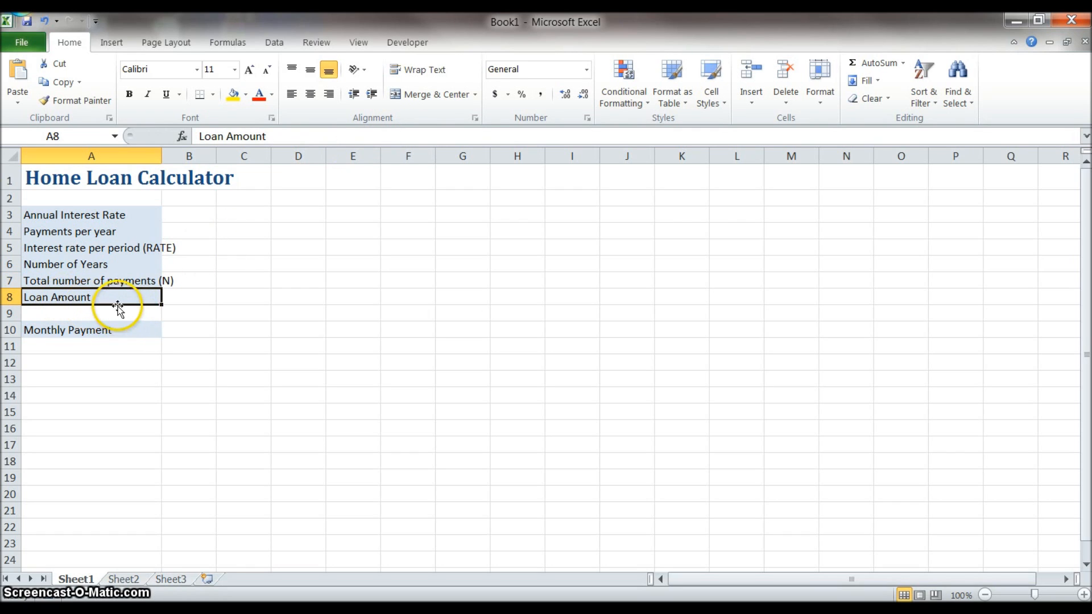
# - Append (PV) to the Loan Amount label in cell A8
pyautogui.click(281, 140)
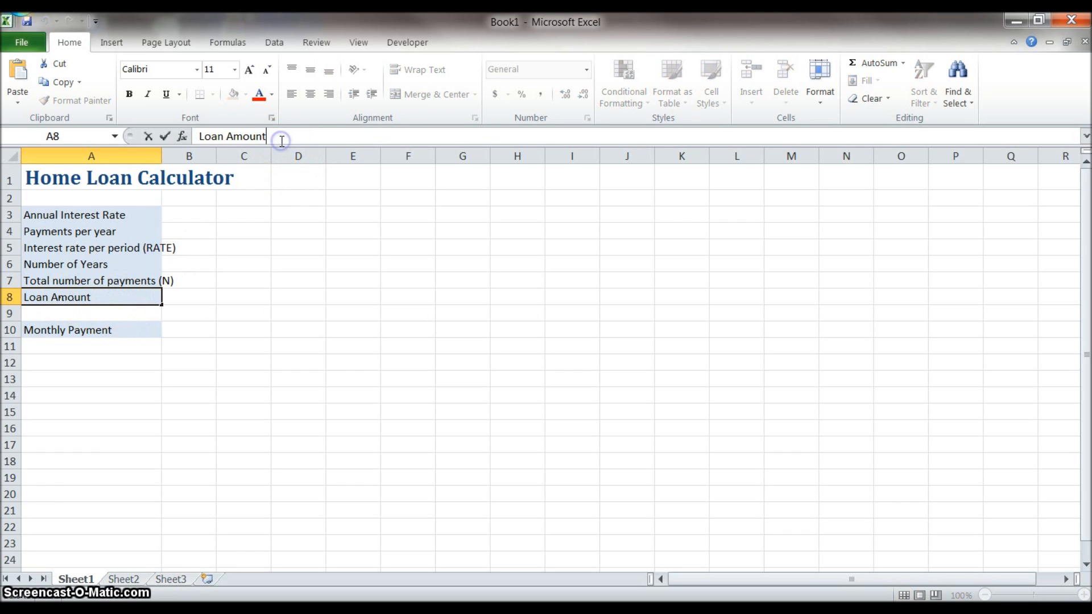
pyautogui.write('(PV)')
pyautogui.press('Return')
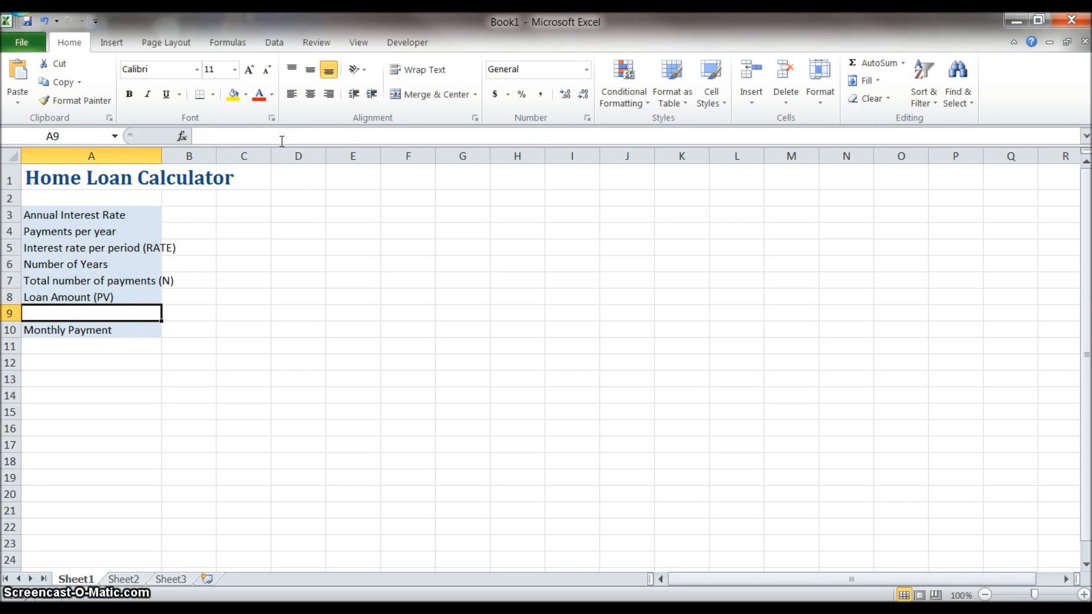
# - Append (PMT) to the Monthly Payment label in A10 and widen column A to fit the title and labels
pyautogui.click(139, 331)
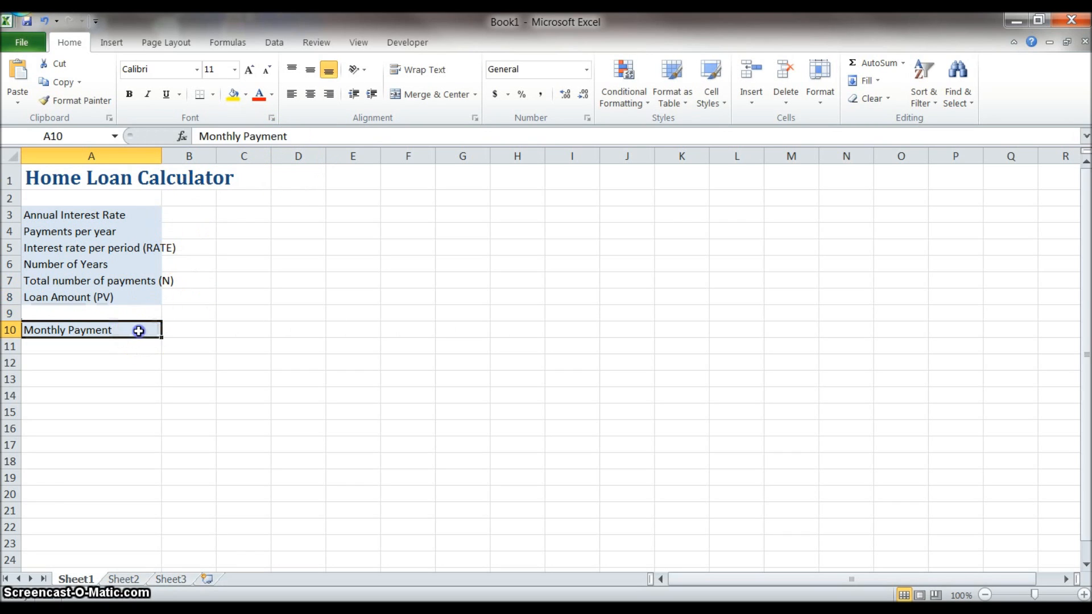
pyautogui.click(314, 136)
pyautogui.write('(PMT)')
pyautogui.press('Return')
pyautogui.moveTo(163, 157); pyautogui.dragTo(244, 157)
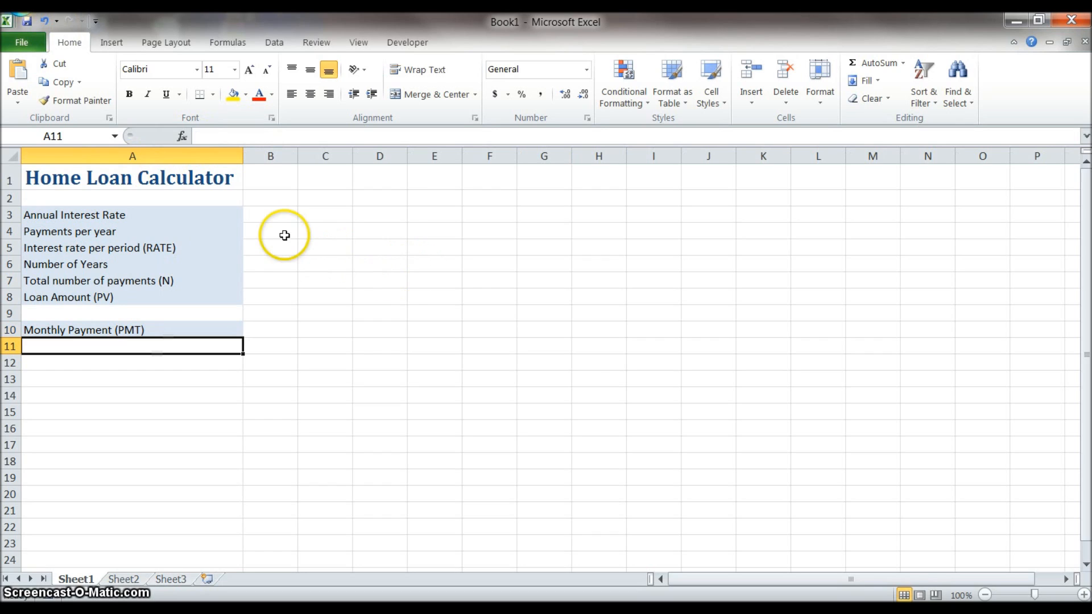
# - Enter 6.00% as the annual interest rate in B3 and 12 as the payments per year in B4
pyautogui.click(261, 219)
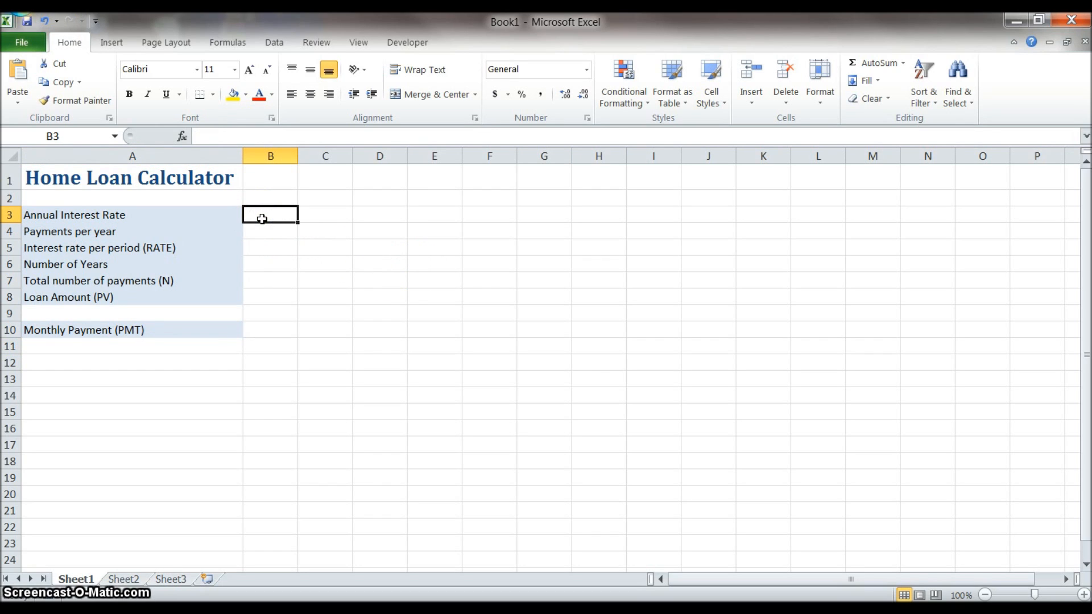
pyautogui.write('6.0')
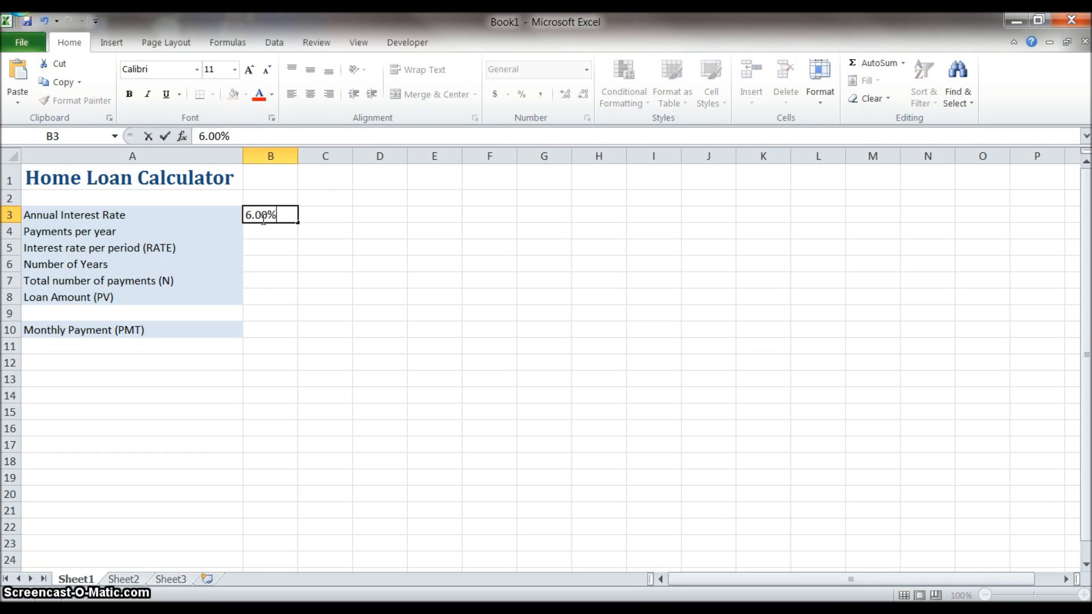
pyautogui.press('Return')
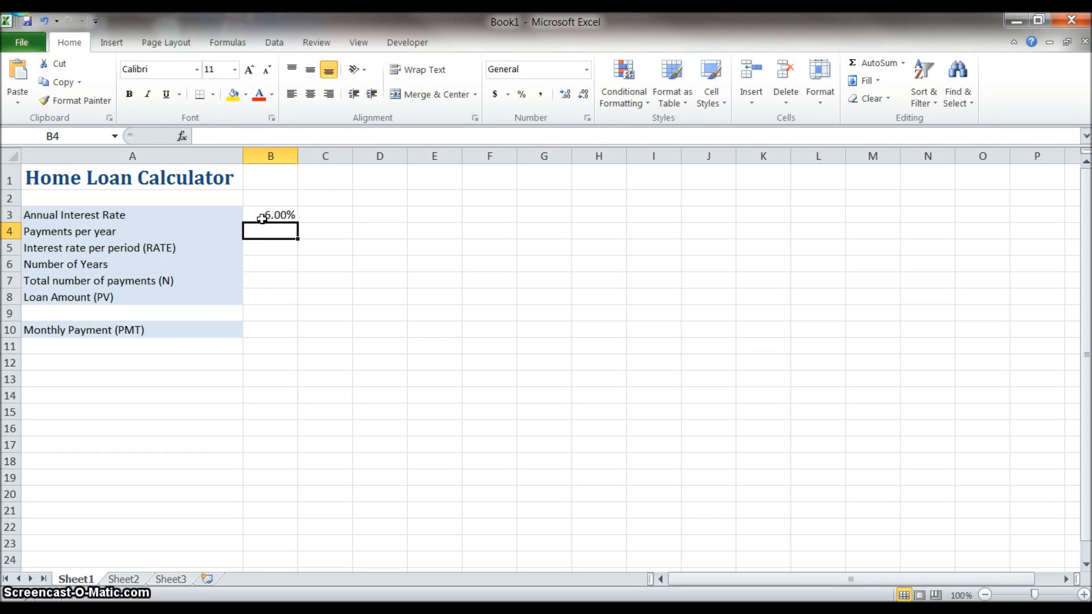
pyautogui.write('12')
pyautogui.press('Return')
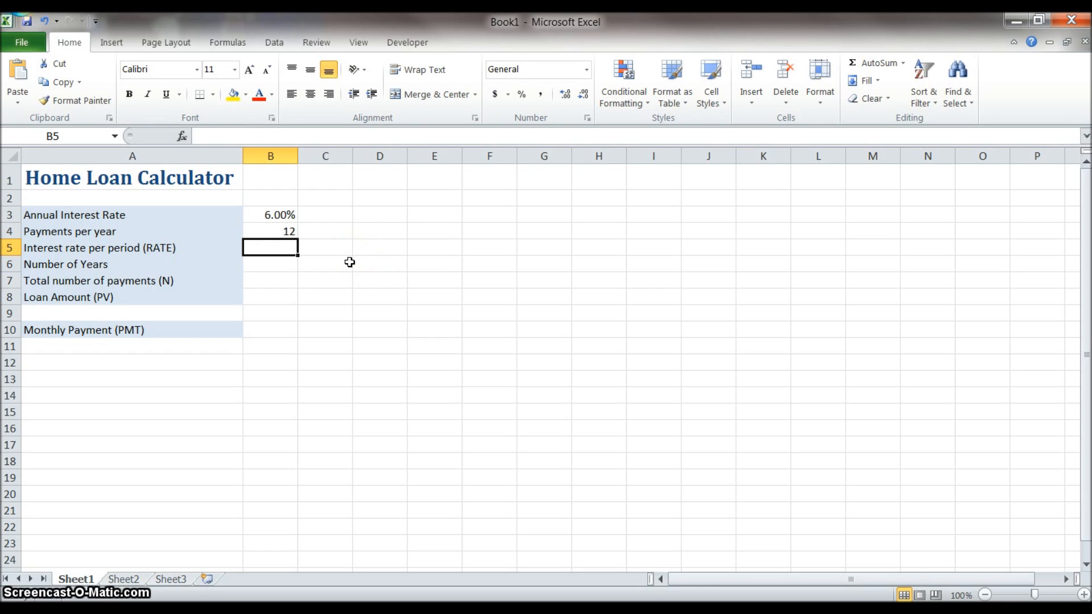
# - Calculate the interest rate per period in B5 with the formula =B3/B4
pyautogui.write('=')
pyautogui.click(269, 219)
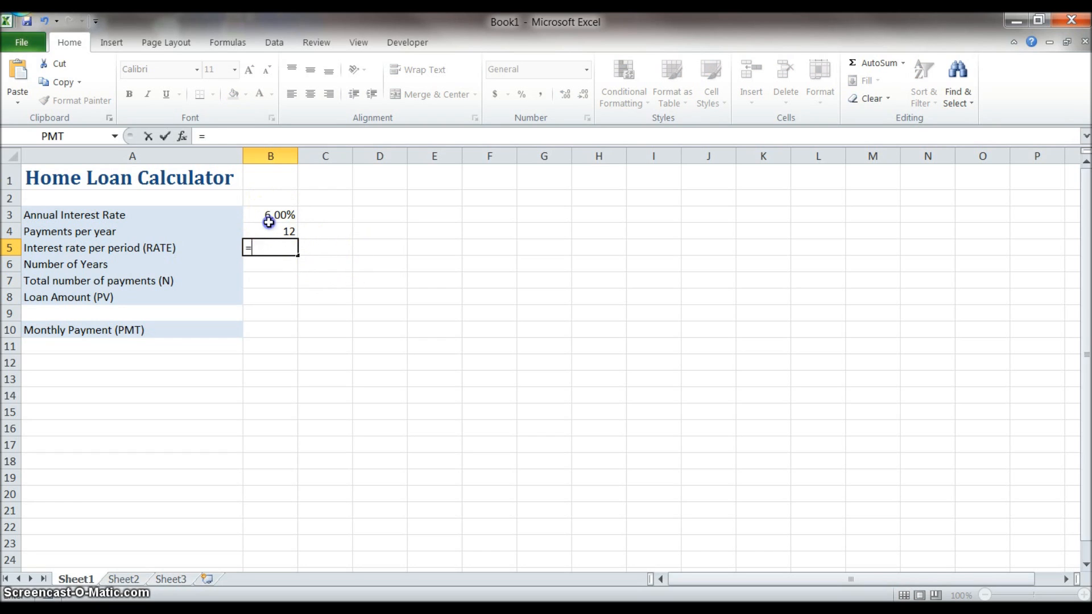
pyautogui.write('/')
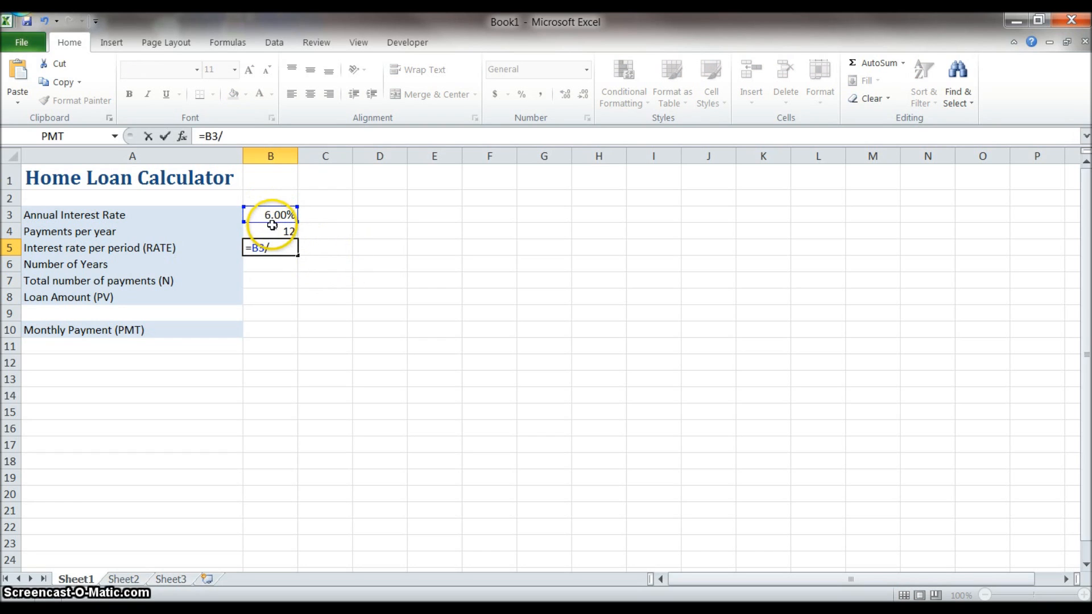
pyautogui.click(271, 231)
pyautogui.press('Return')
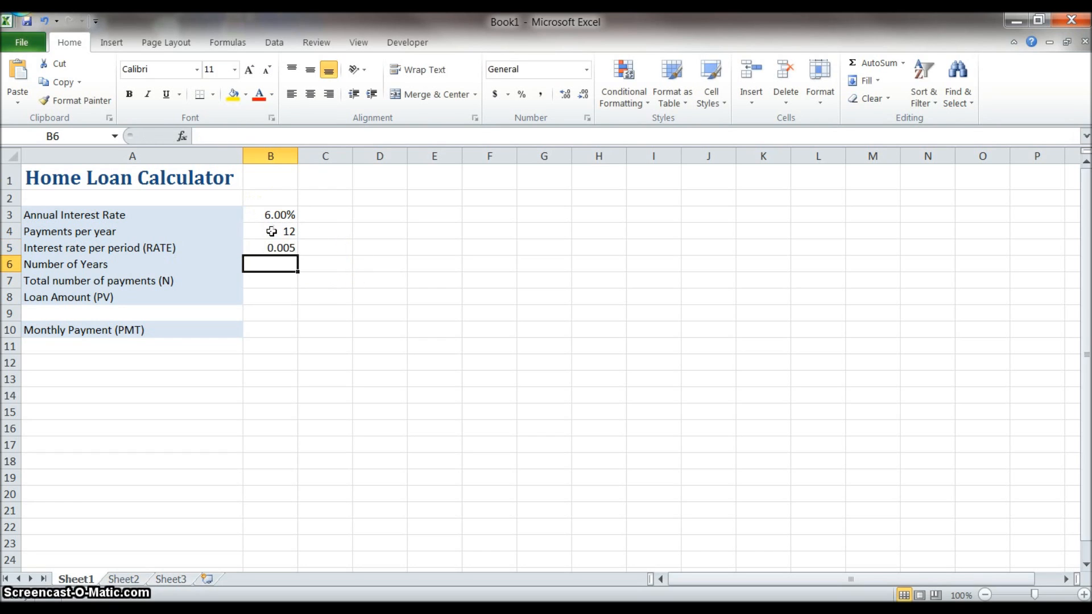
# - Format the interest rate per period in B5 as a percentage with two decimal places
pyautogui.click(275, 247)
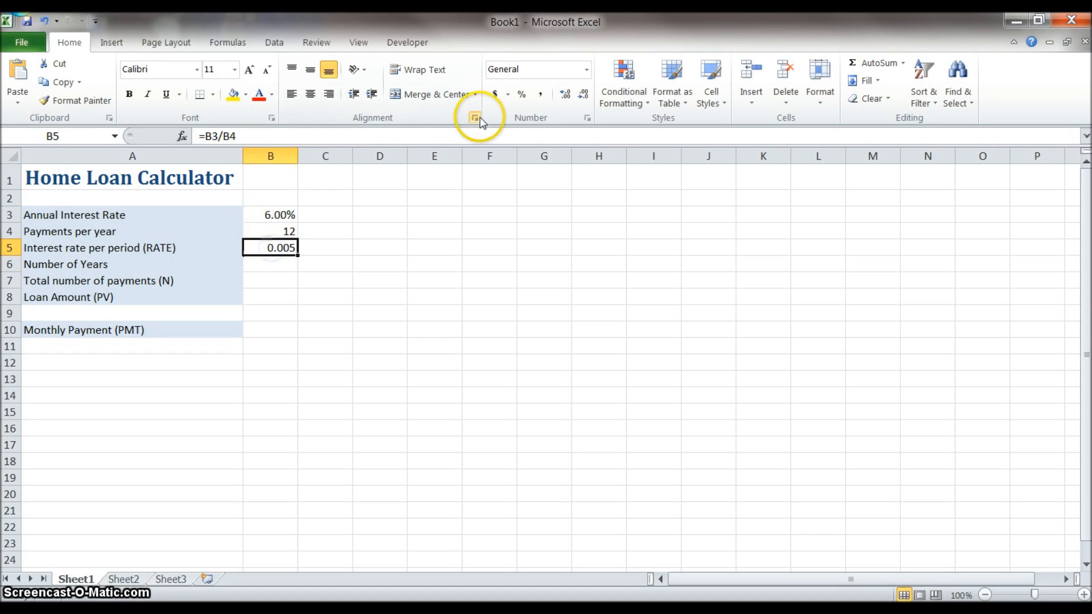
pyautogui.click(523, 94)
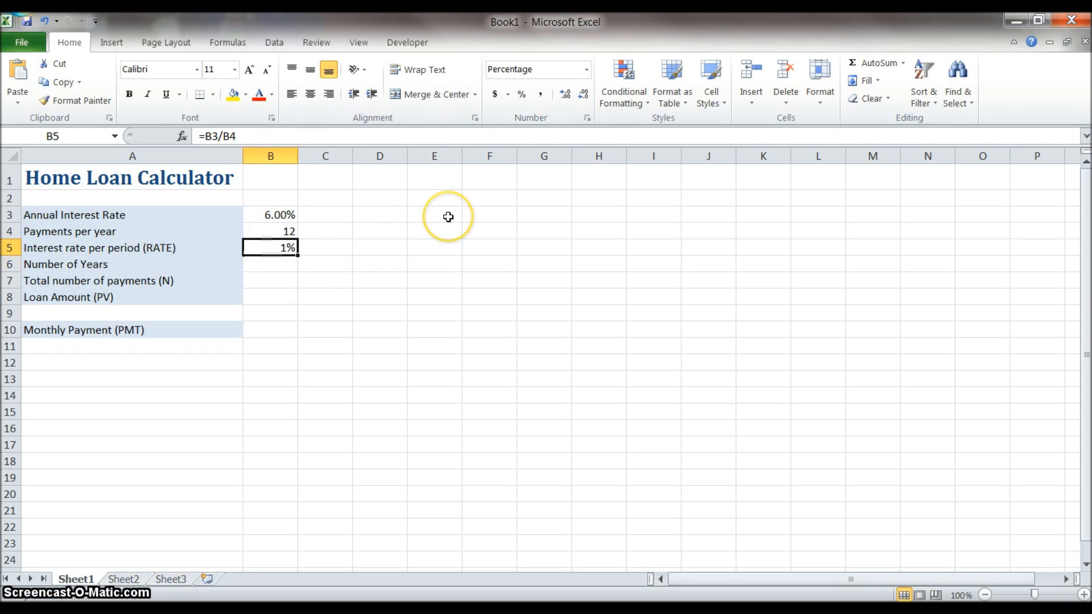
pyautogui.click(585, 99)
pyautogui.click(565, 94)
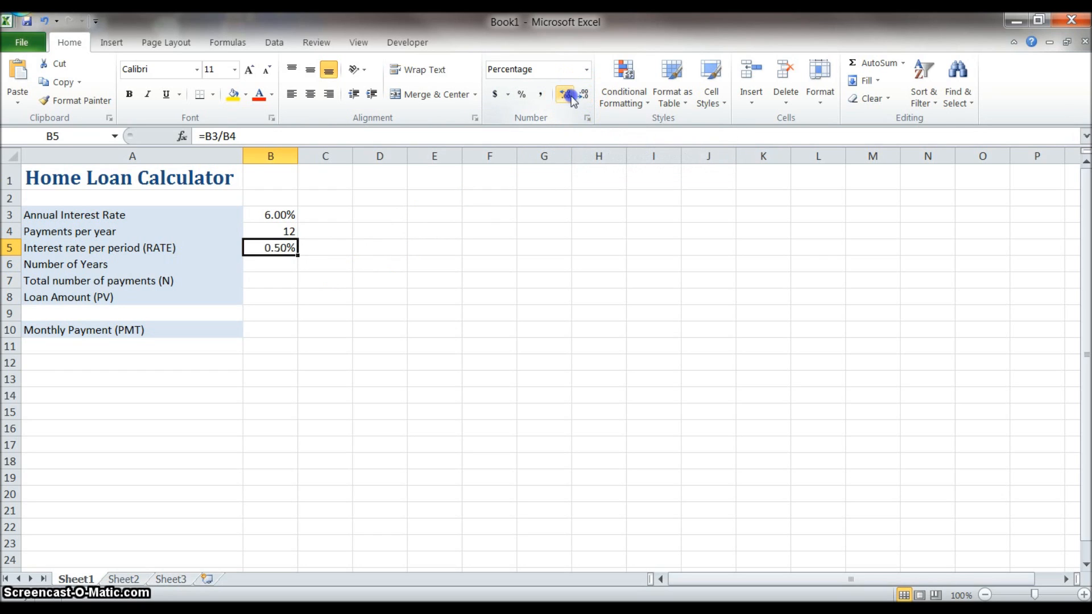
# - Enter 20 as the number of years in cell B6
pyautogui.click(266, 265)
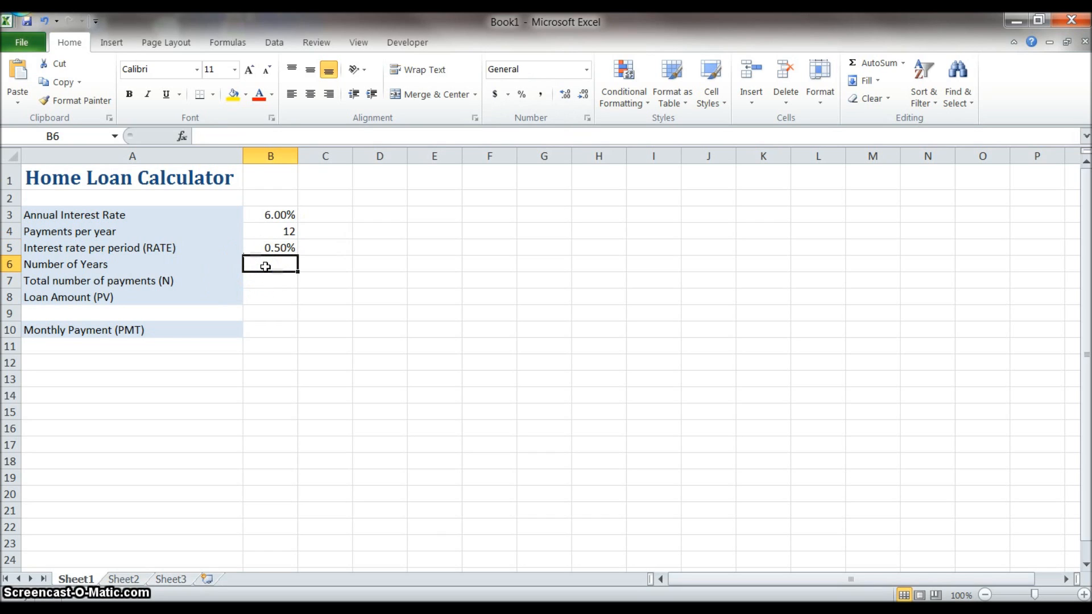
pyautogui.write('20')
pyautogui.press('Return')
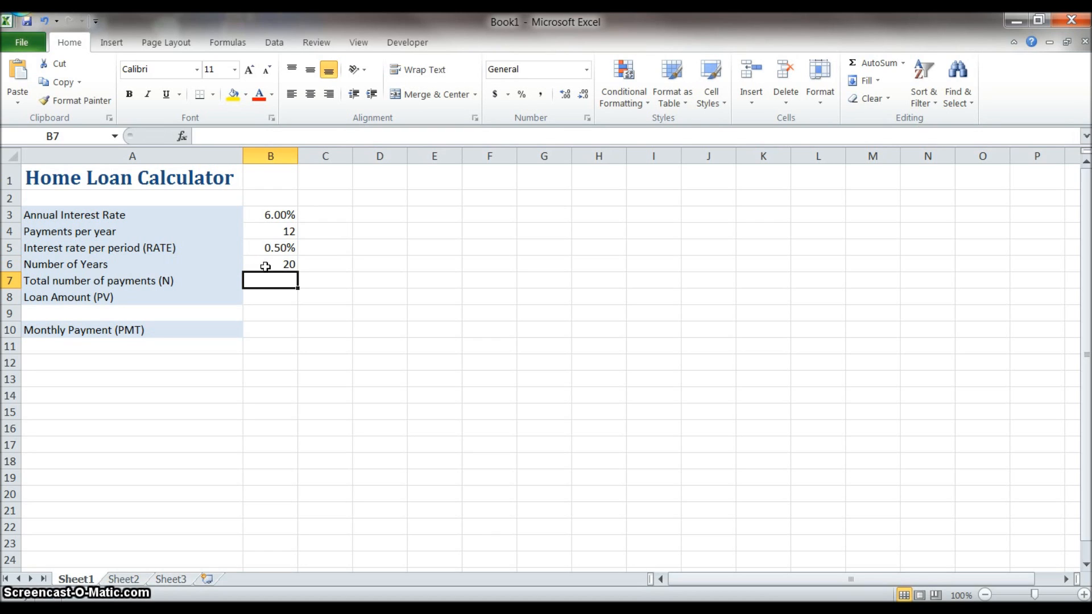
# - Calculate the total number of payments in B7 with =B6*B4 and enter $200,000 as the loan amount in B8
pyautogui.write('=')
pyautogui.click(267, 265)
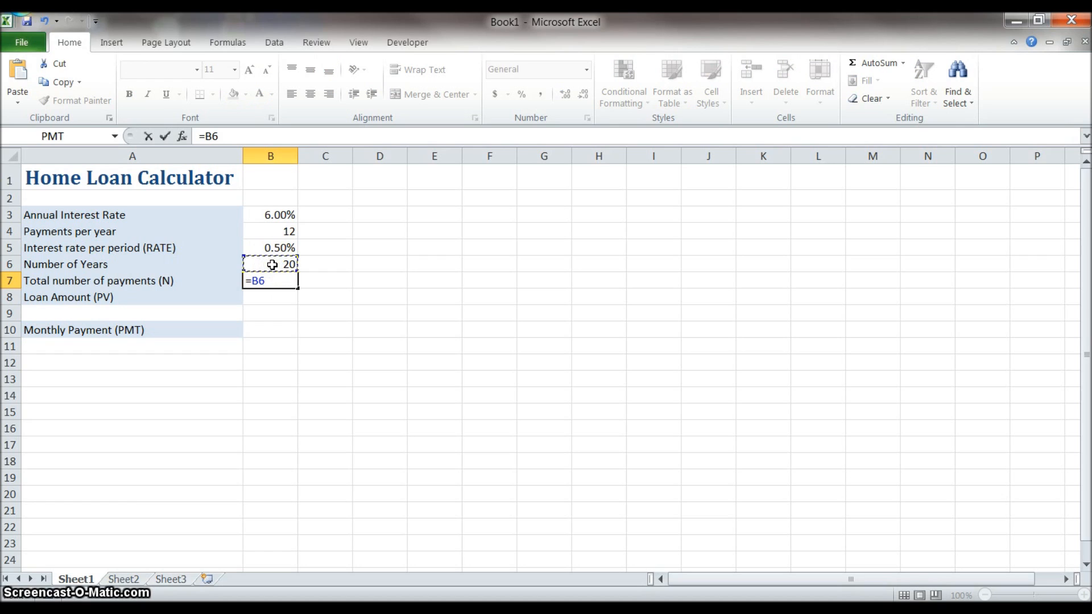
pyautogui.write('*')
pyautogui.click(271, 233)
pyautogui.press('Return')
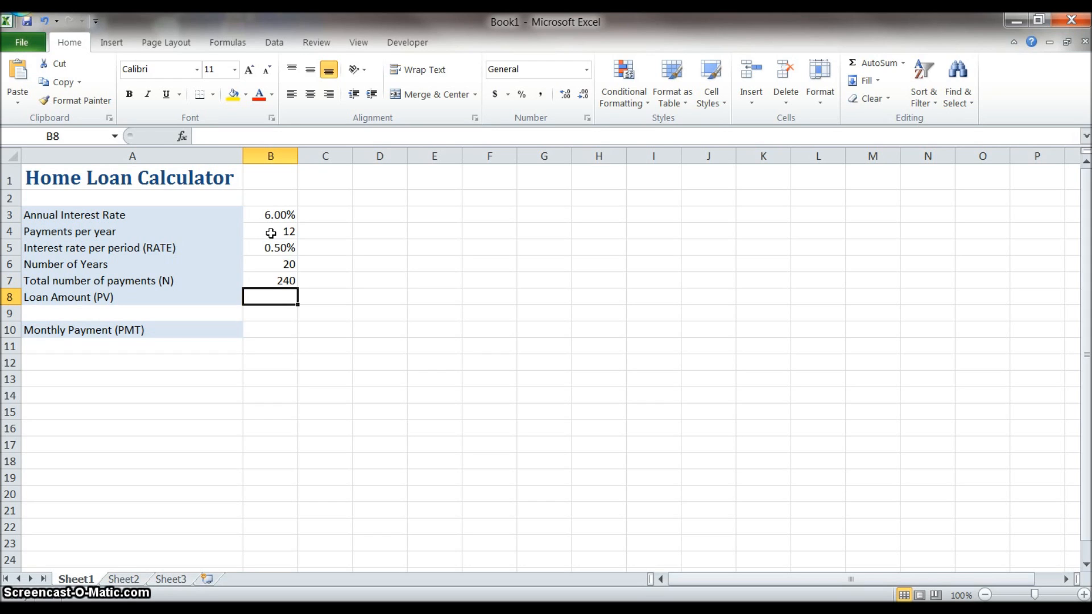
pyautogui.write('$200,000')
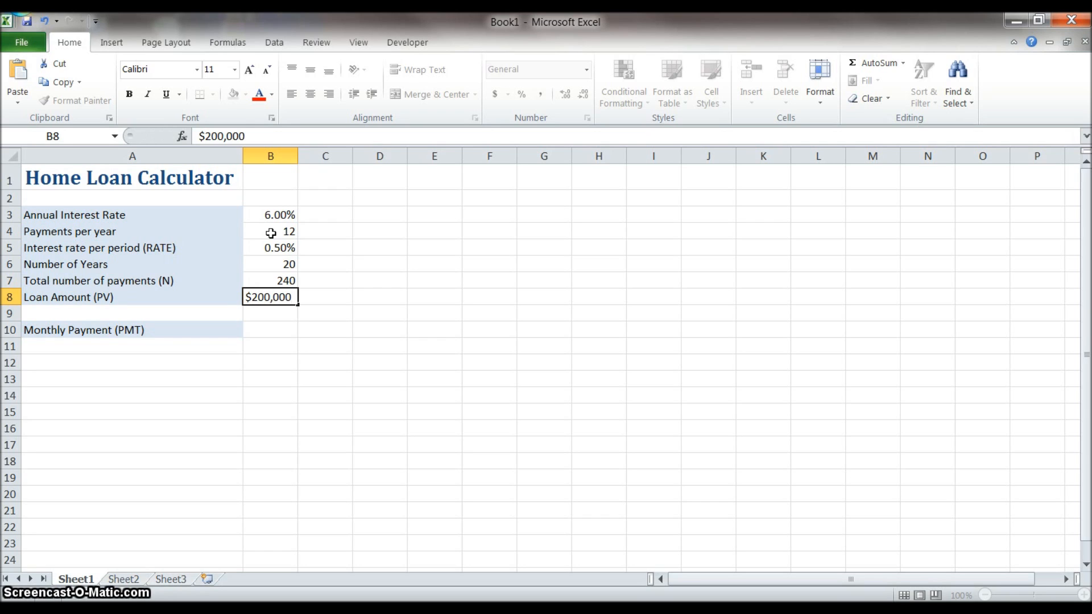
pyautogui.press('Return')
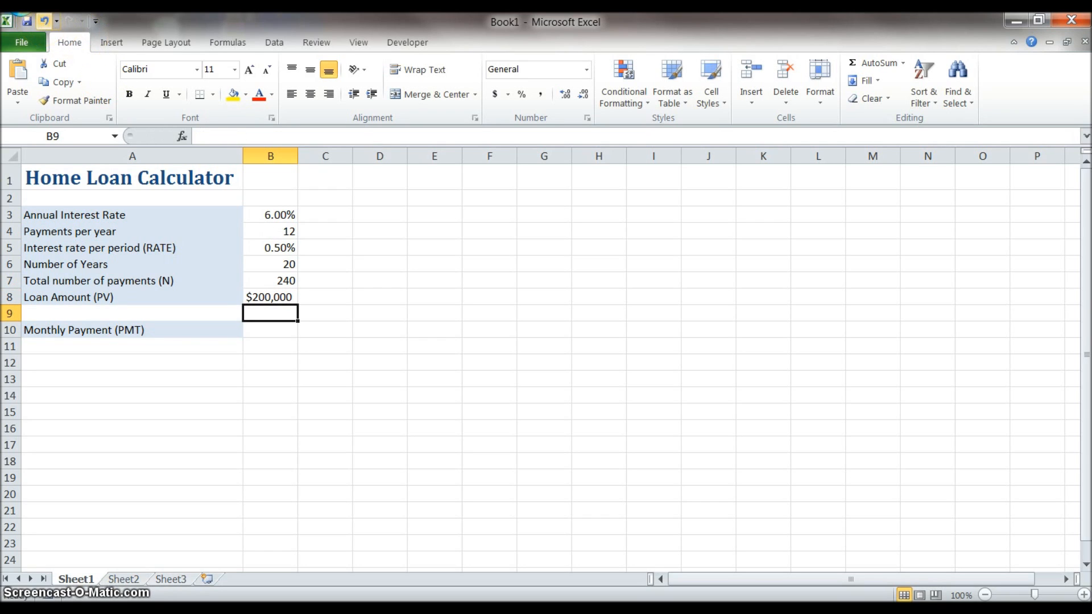
# - Start the financial function PMT in cell B10 and move its arguments dialog clear of the loan data
pyautogui.click(257, 333)
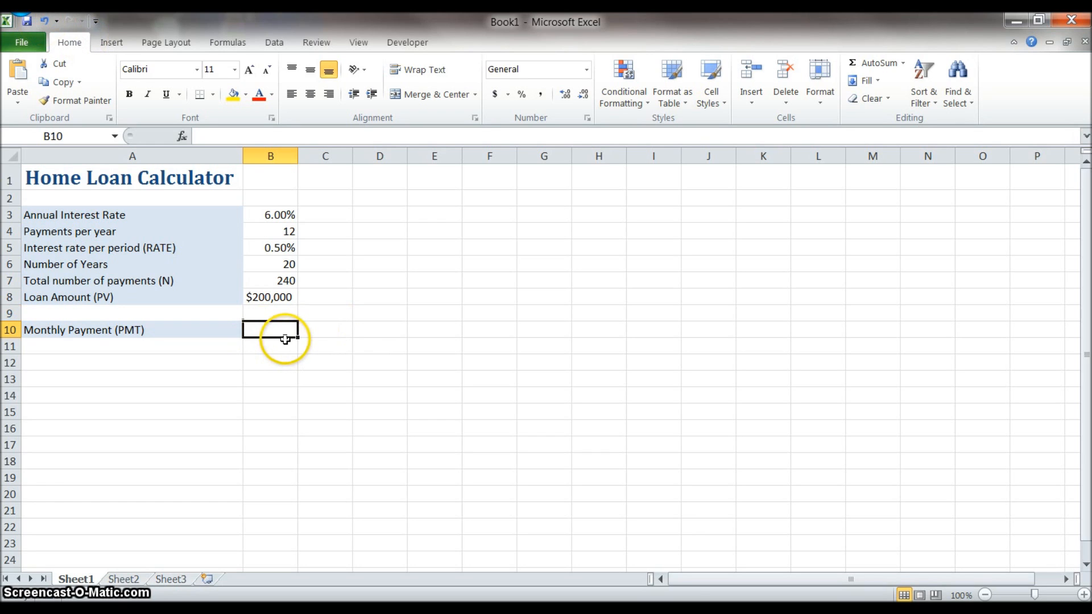
pyautogui.click(227, 42)
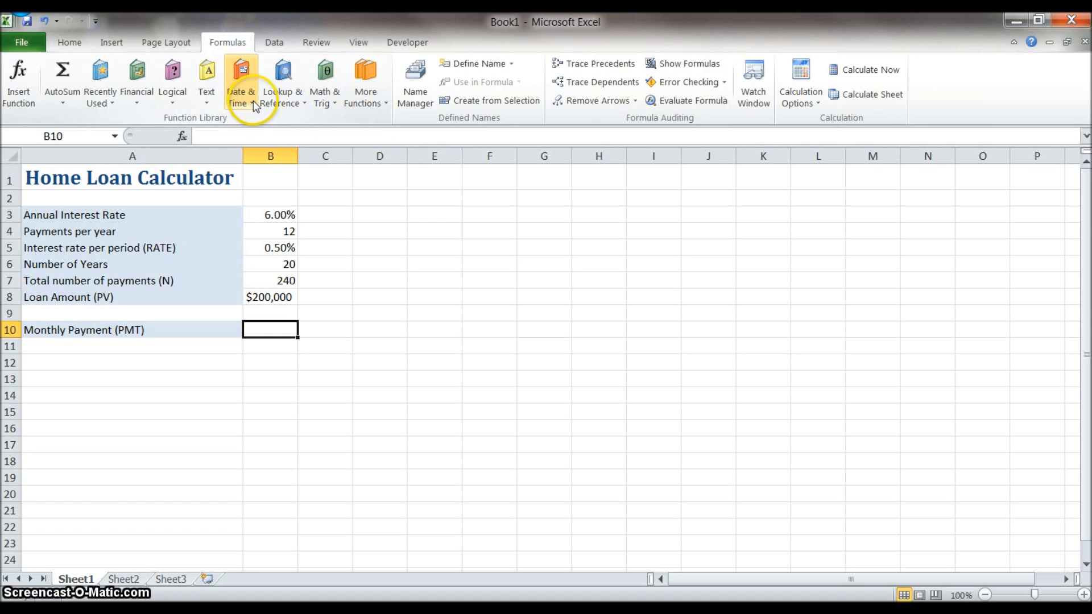
pyautogui.click(141, 98)
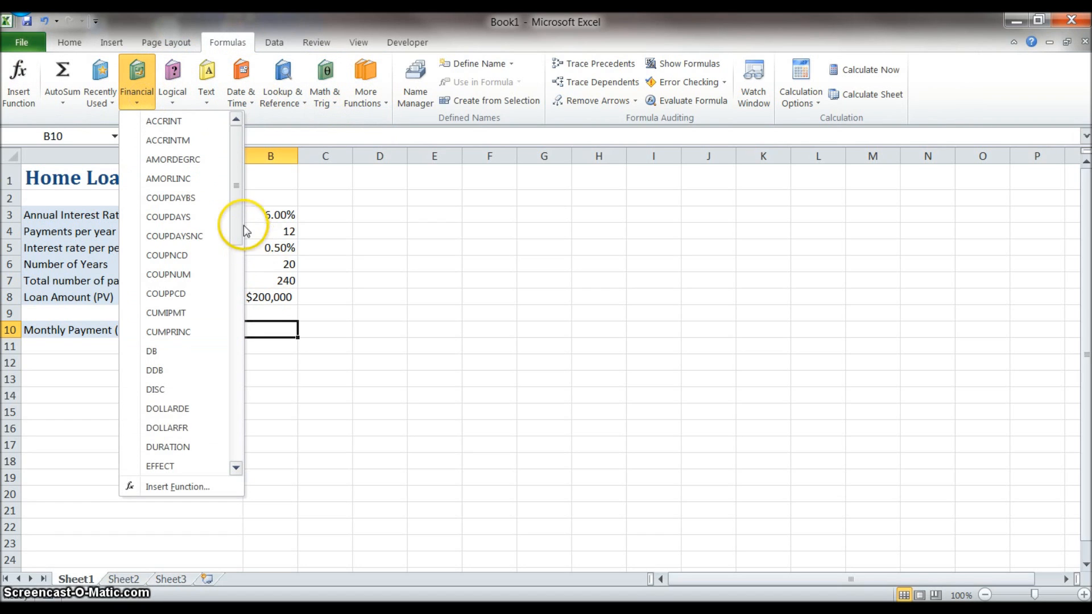
pyautogui.moveTo(233, 206); pyautogui.dragTo(238, 367)
pyautogui.click(158, 275)
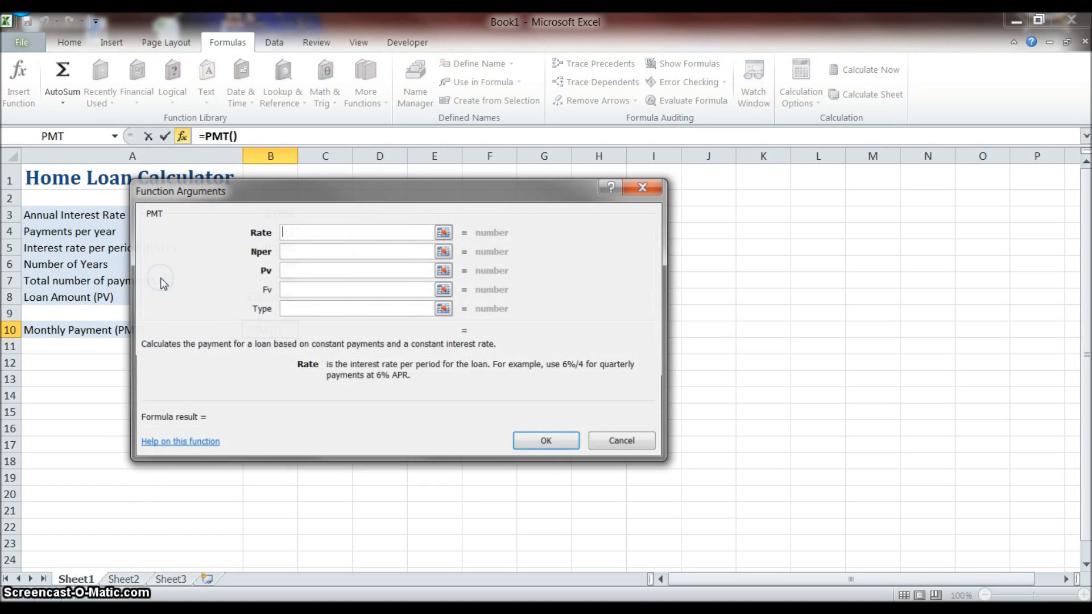
pyautogui.moveTo(391, 195); pyautogui.dragTo(629, 167)
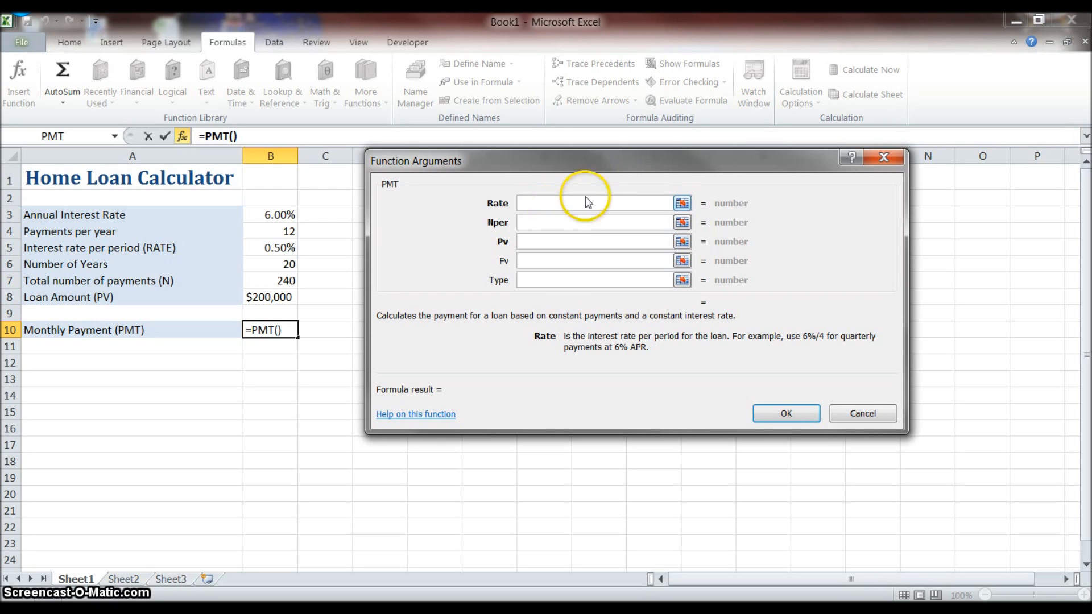
# - Complete the PMT function in B10 with B5 as Rate, B7 as Nper and B8 as Pv
pyautogui.click(277, 249)
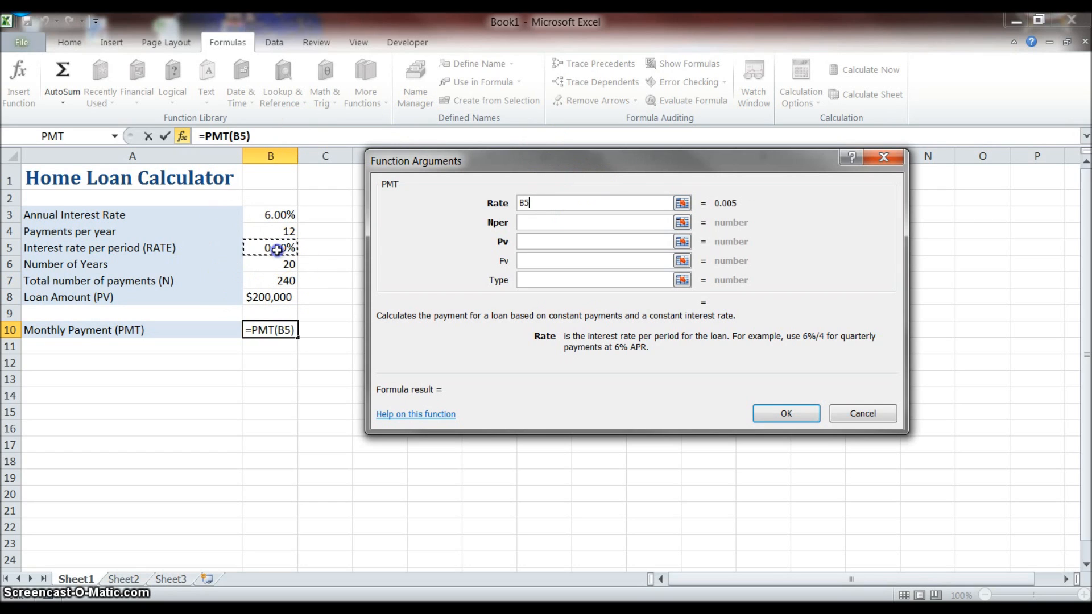
pyautogui.click(563, 221)
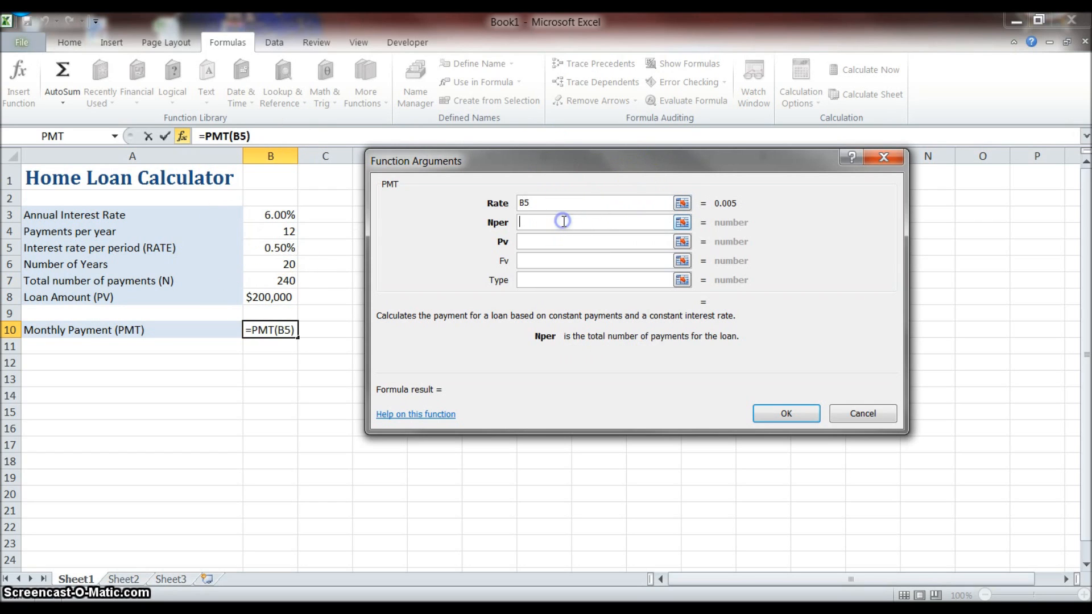
pyautogui.click(276, 281)
pyautogui.click(533, 241)
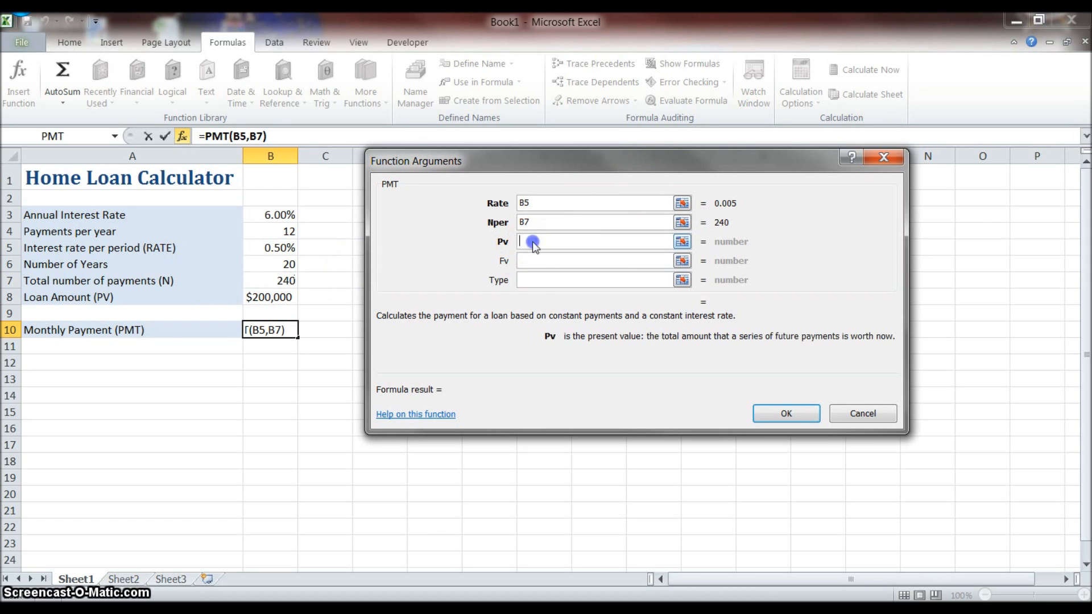
pyautogui.click(270, 297)
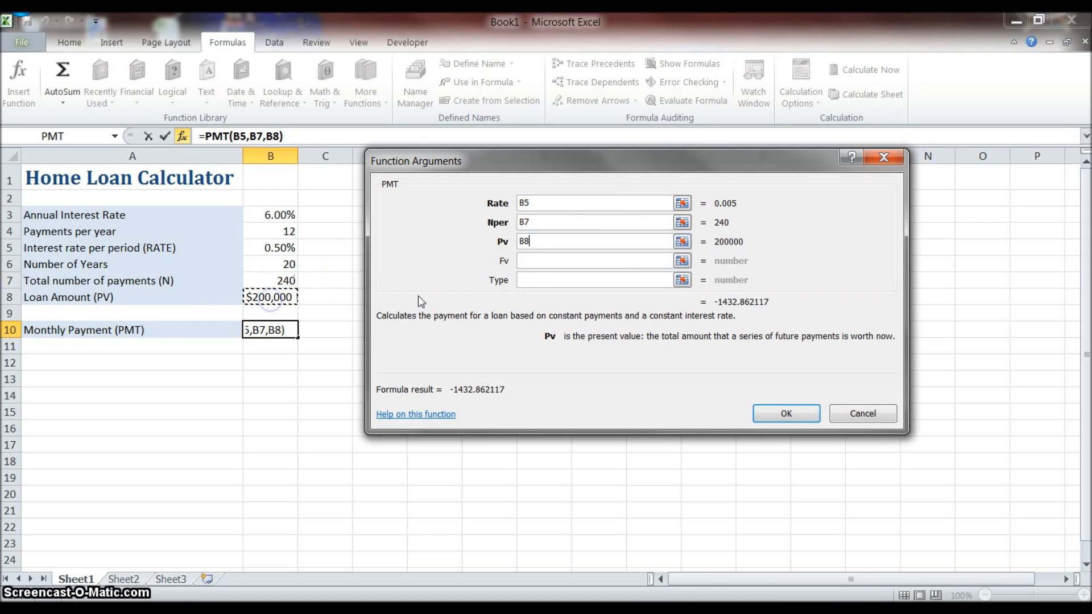
pyautogui.click(778, 414)
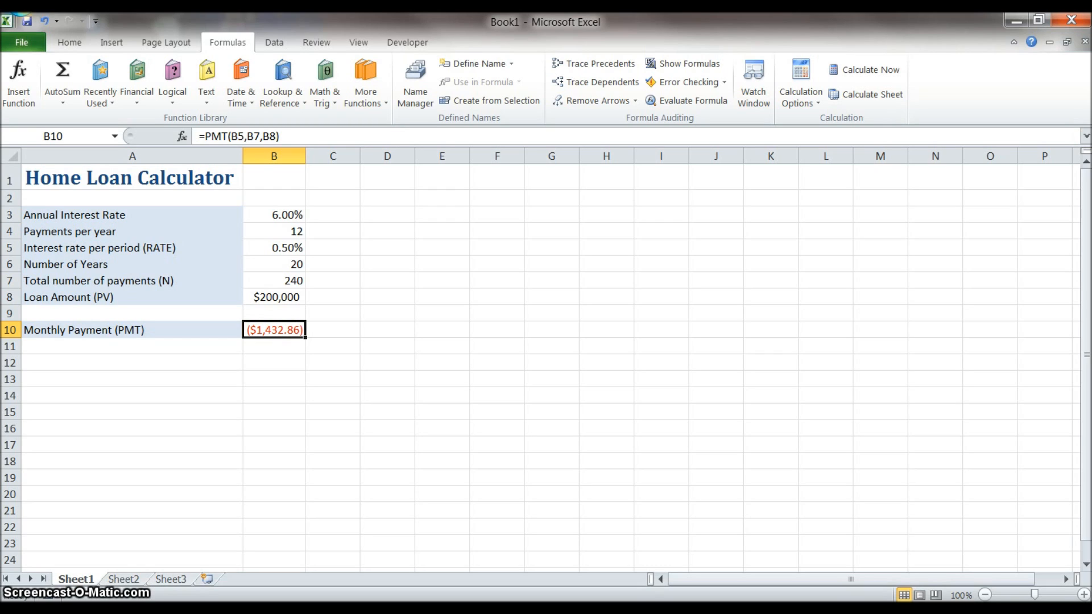
# - Enter the headers PV, FV, PMT, I and N across cells D2 to H2
pyautogui.click(395, 202)
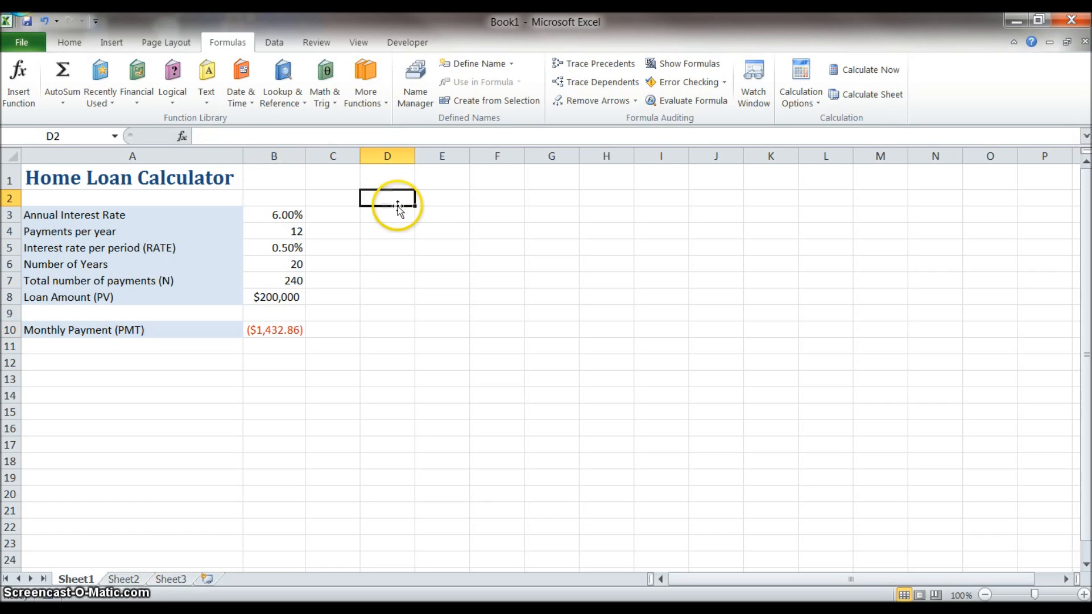
pyautogui.write('PV')
pyautogui.press('Tab')
pyautogui.write('FV')
pyautogui.press('Tab')
pyautogui.write('Pmt')
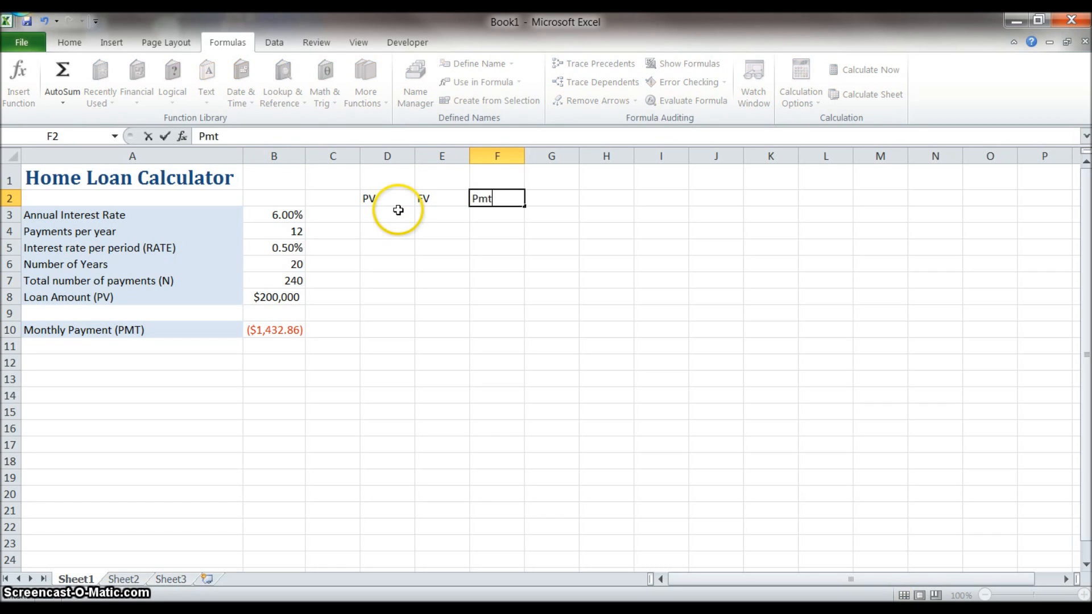
pyautogui.press('BackSpace')
pyautogui.write('MT')
pyautogui.press('Tab')
pyautogui.write('I')
pyautogui.press('Tab')
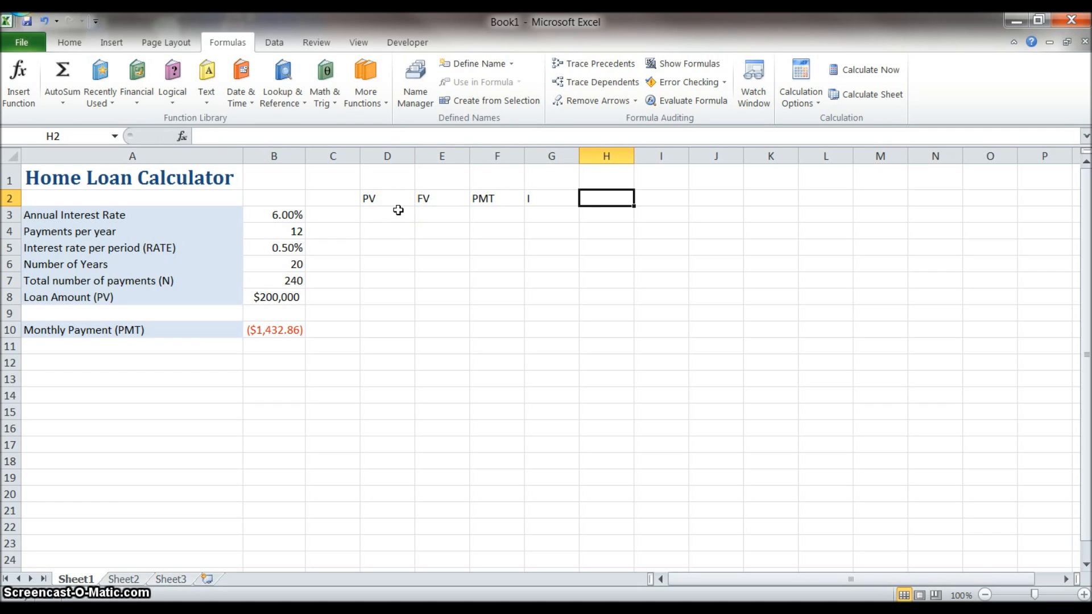
pyautogui.write('N')
pyautogui.press('Return')
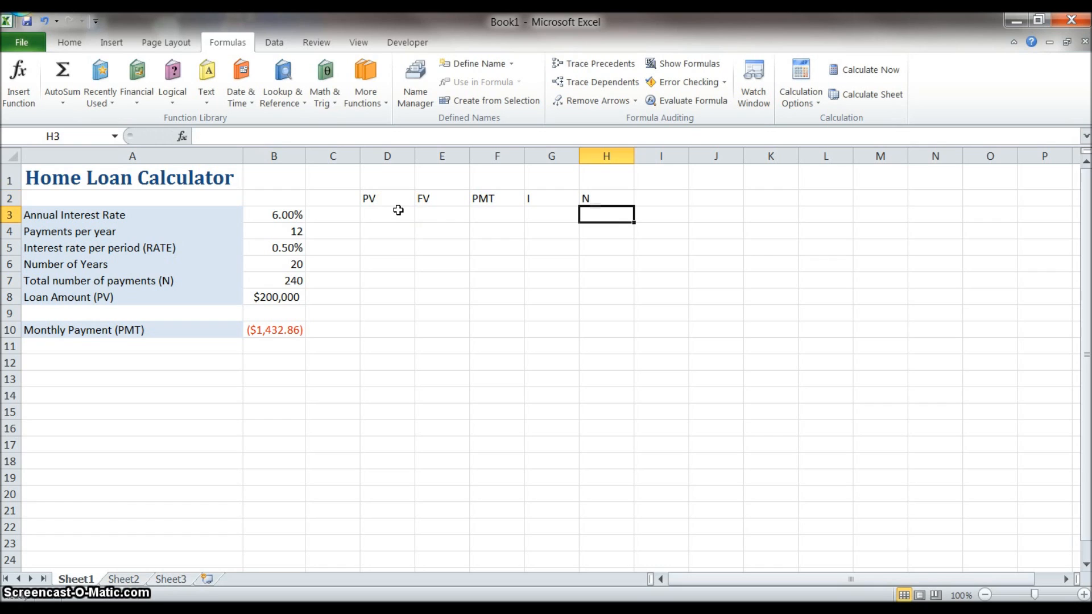
# - Start the financial function PV in cell D3 and move its arguments dialog below the new header row
pyautogui.press('Up')
pyautogui.press('Left')
pyautogui.press('Left')
pyautogui.press('Left')
pyautogui.press('Left')
pyautogui.press('Down')
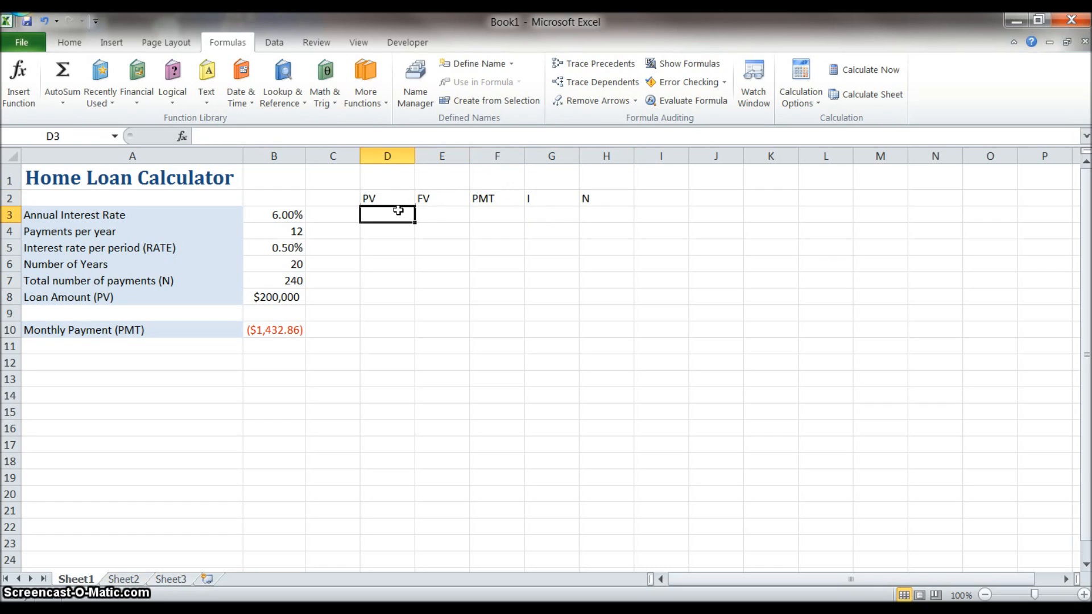
pyautogui.write('=')
pyautogui.click(137, 72)
pyautogui.click(135, 83)
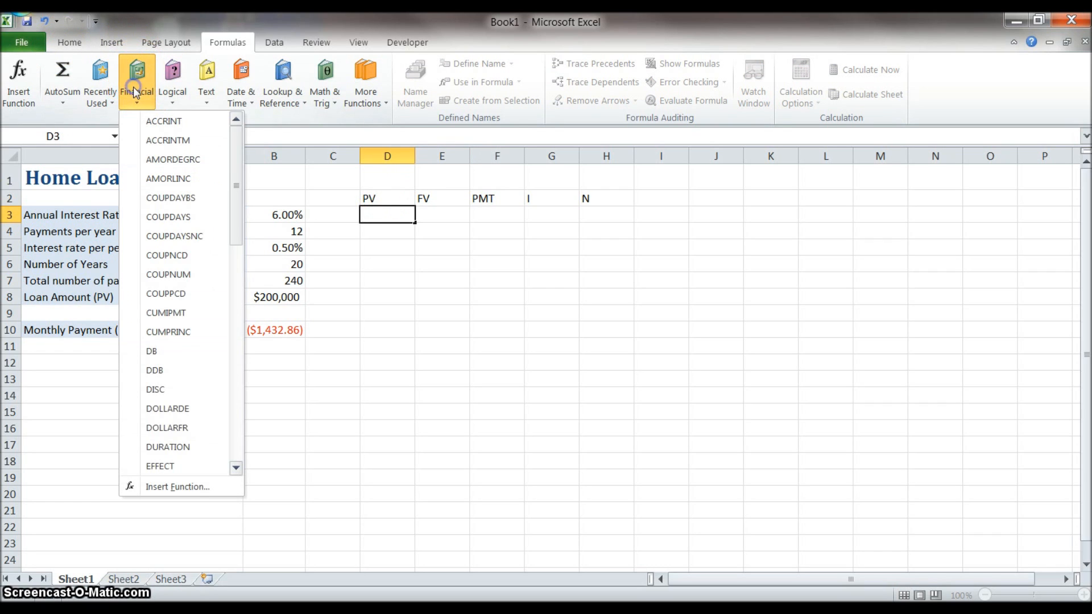
pyautogui.moveTo(242, 230); pyautogui.dragTo(234, 373)
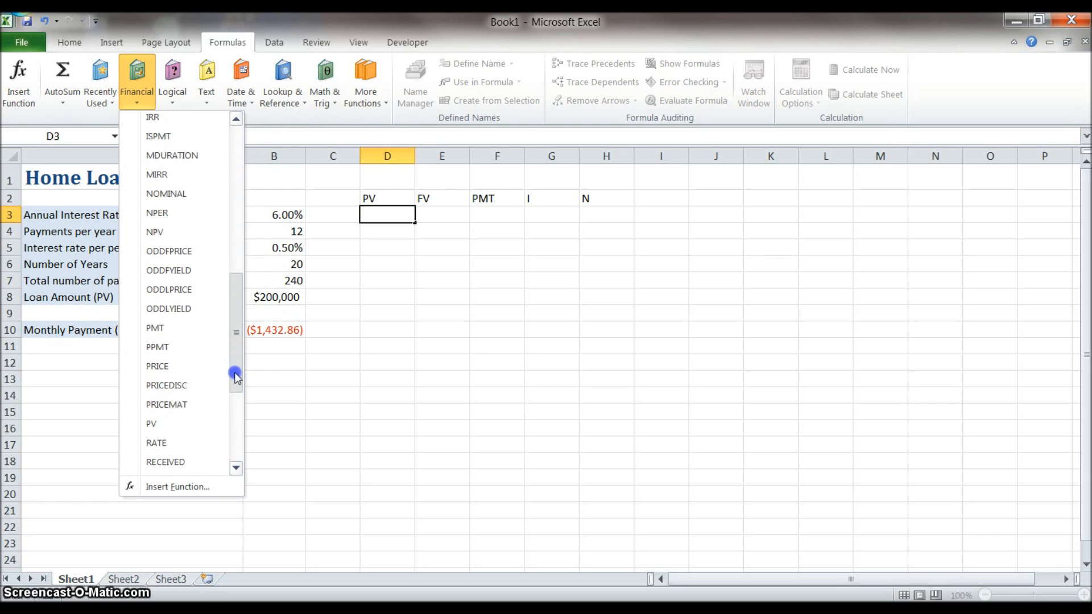
pyautogui.click(157, 422)
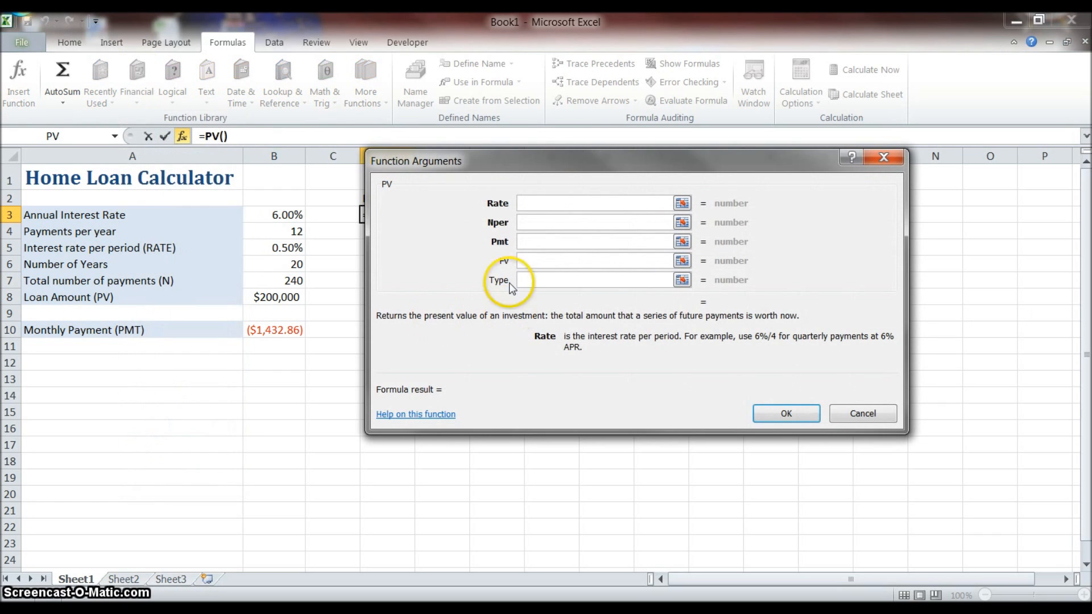
pyautogui.moveTo(539, 163); pyautogui.dragTo(522, 278)
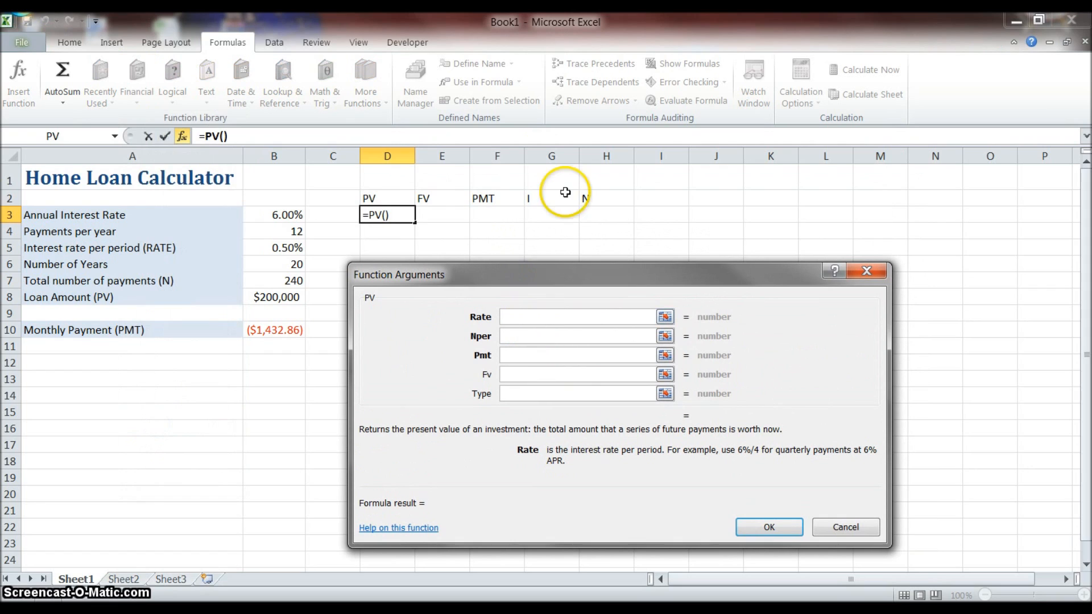
# - Complete the PV function with G3 as Rate, H3 as Nper, F3 as Pmt and E3 as Fv
pyautogui.click(553, 212)
pyautogui.click(566, 336)
pyautogui.click(607, 220)
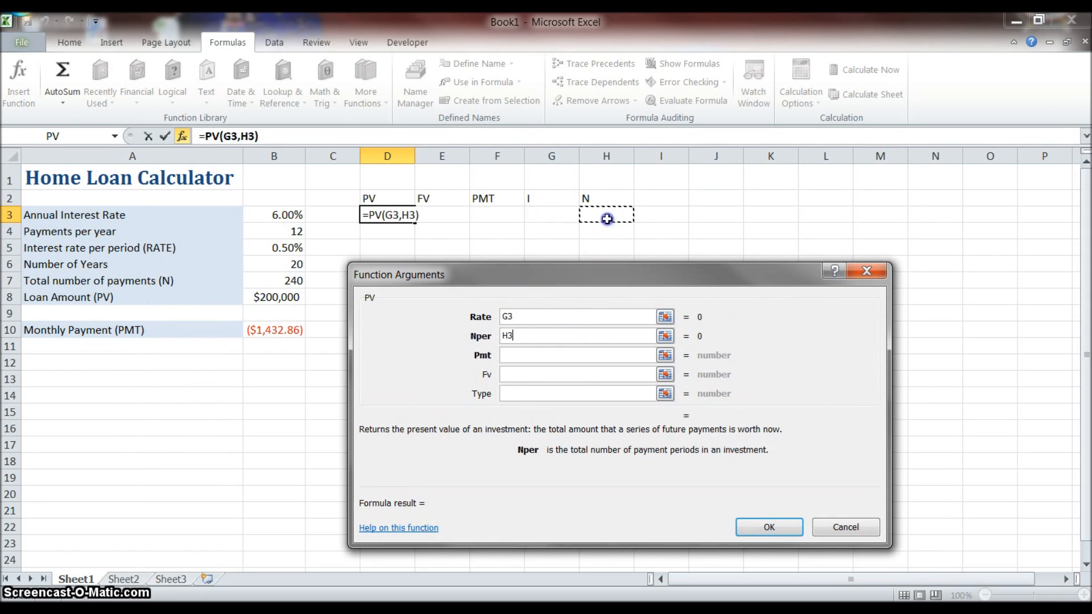
pyautogui.click(545, 355)
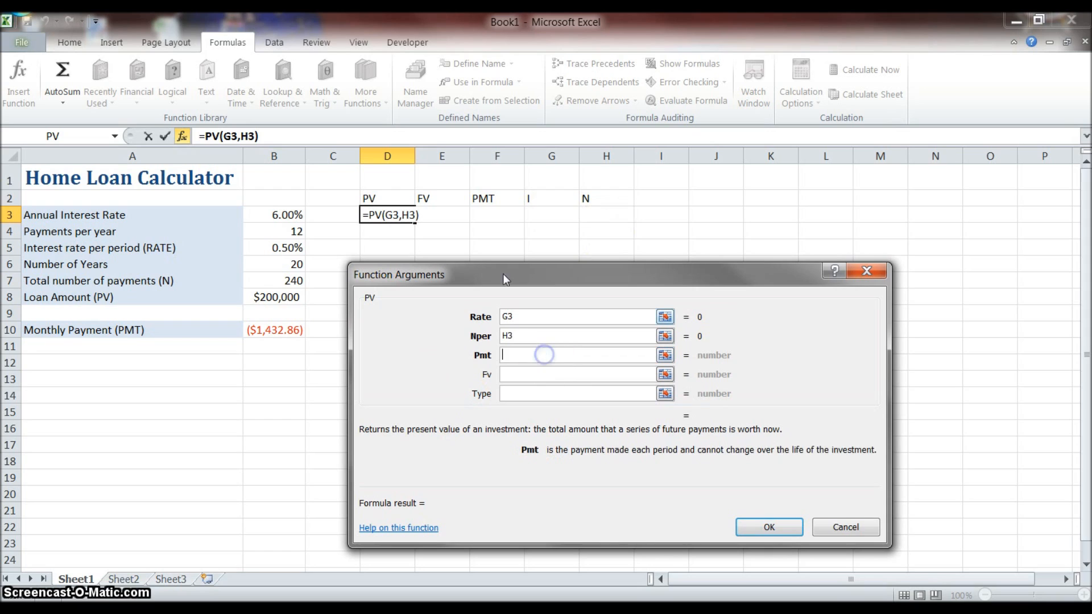
pyautogui.click(490, 219)
pyautogui.click(529, 376)
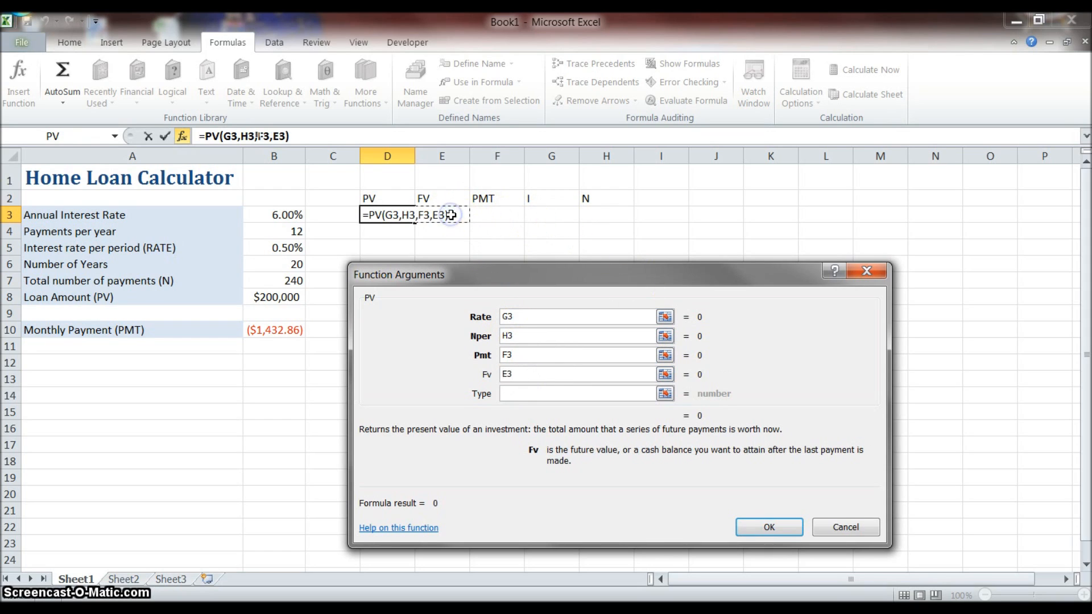
pyautogui.click(765, 526)
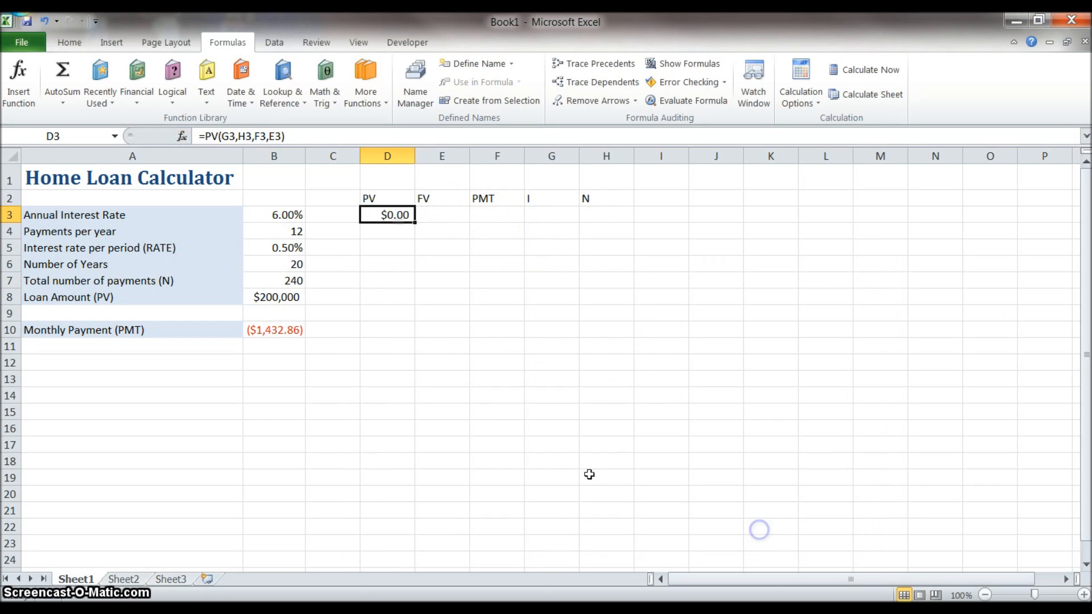
# - Start the financial function FV in cell E3
pyautogui.click(457, 216)
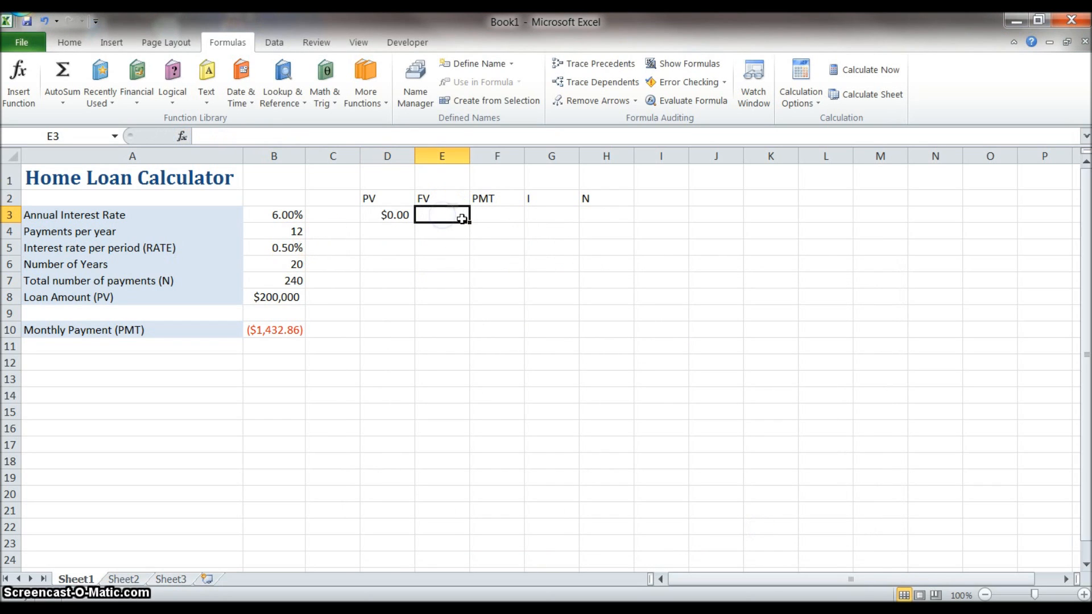
pyautogui.write('=')
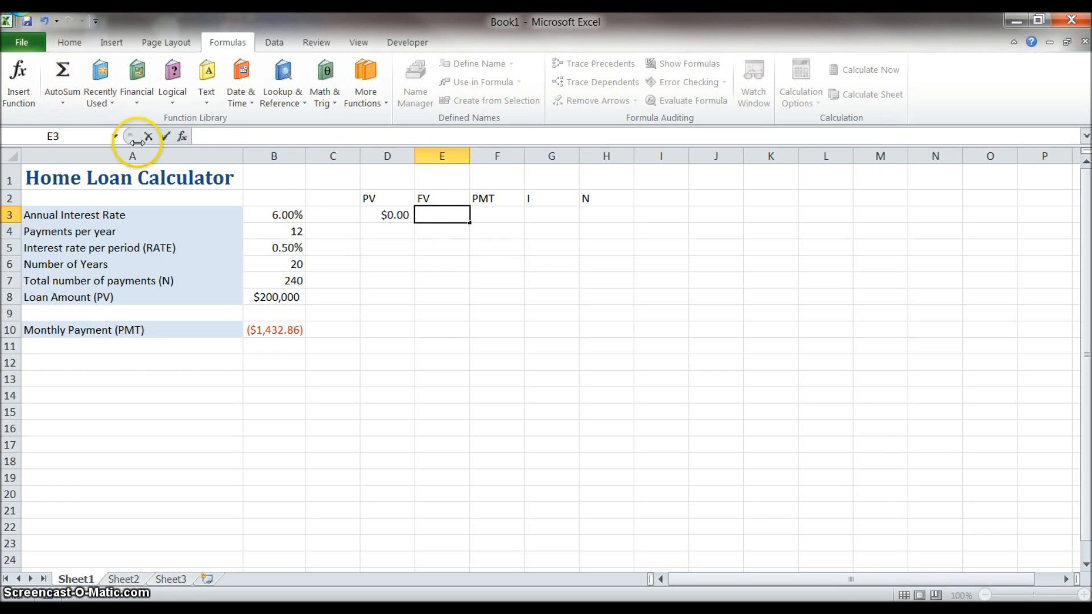
pyautogui.click(136, 85)
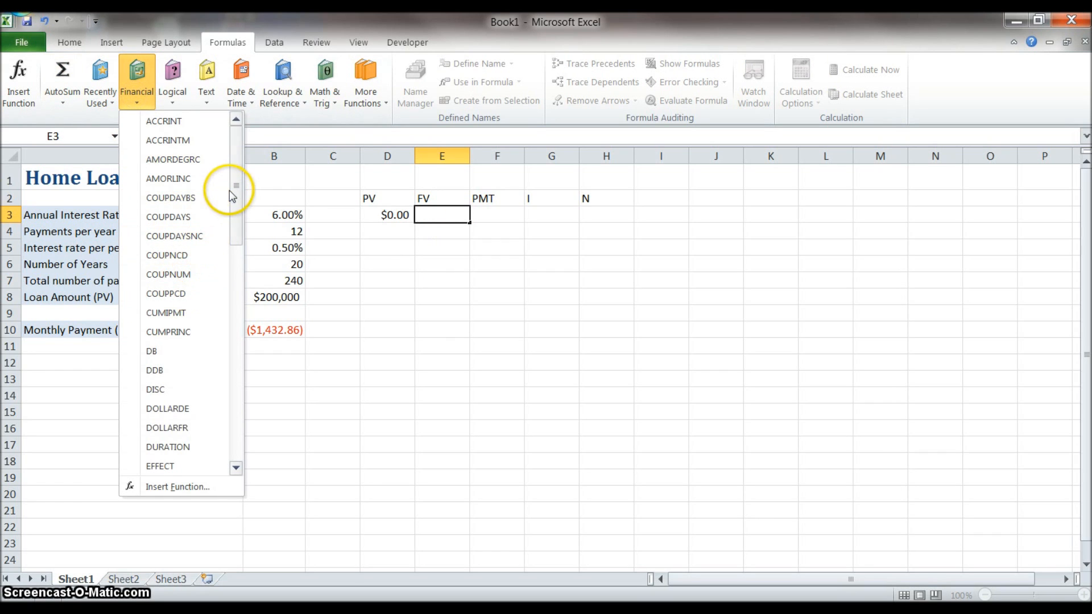
pyautogui.moveTo(236, 187); pyautogui.dragTo(236, 268)
pyautogui.click(170, 245)
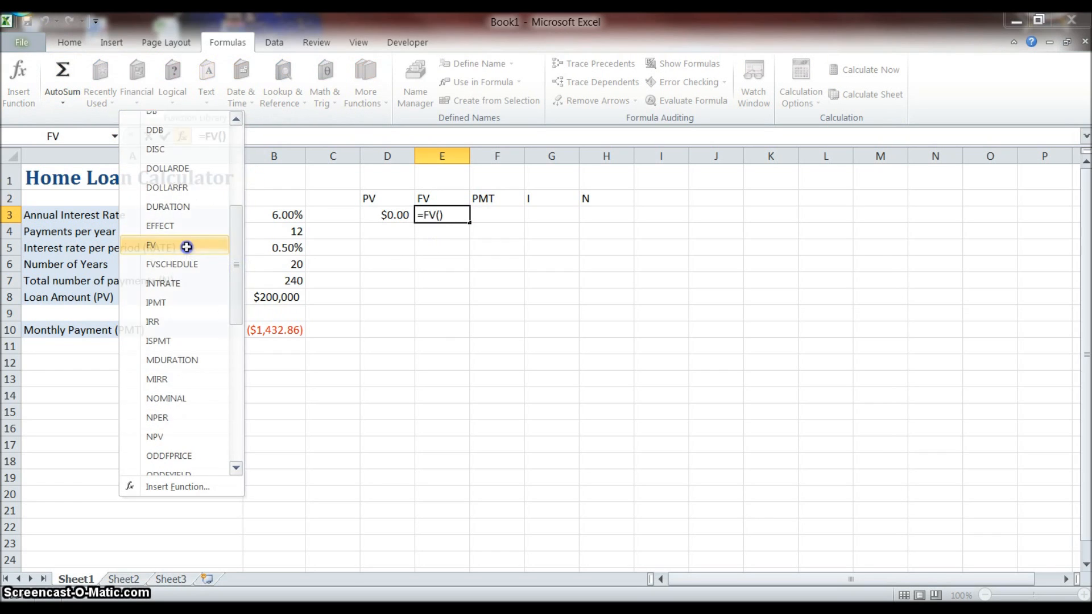
# - Complete the FV function with G3 as Rate, H3 as Nper, F3 as Pmt and D3 as Pv, accepting the circular reference
pyautogui.click(541, 214)
pyautogui.click(534, 334)
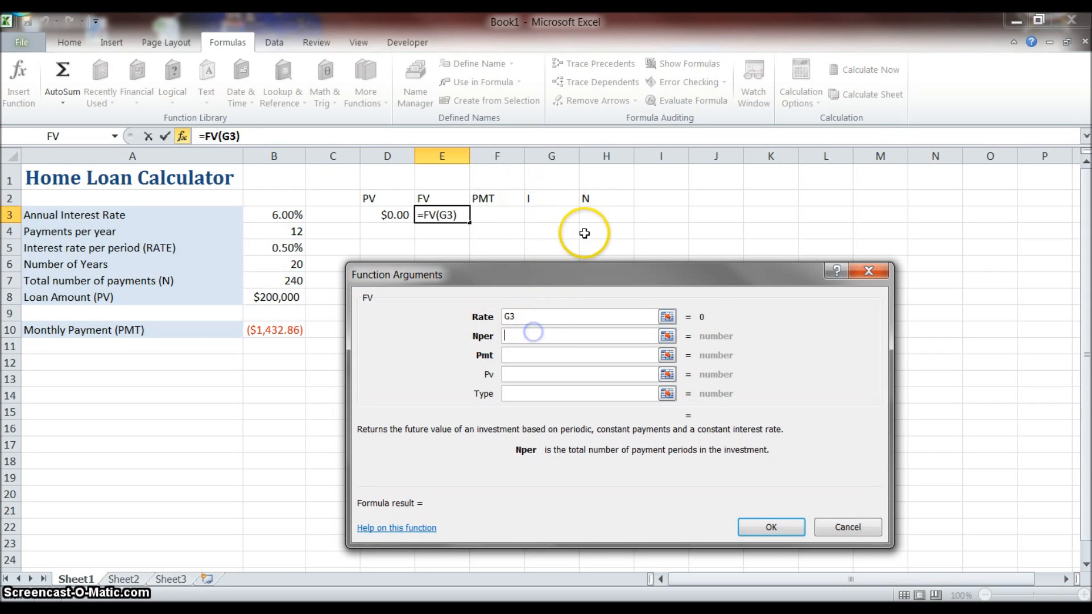
pyautogui.click(591, 217)
pyautogui.click(541, 356)
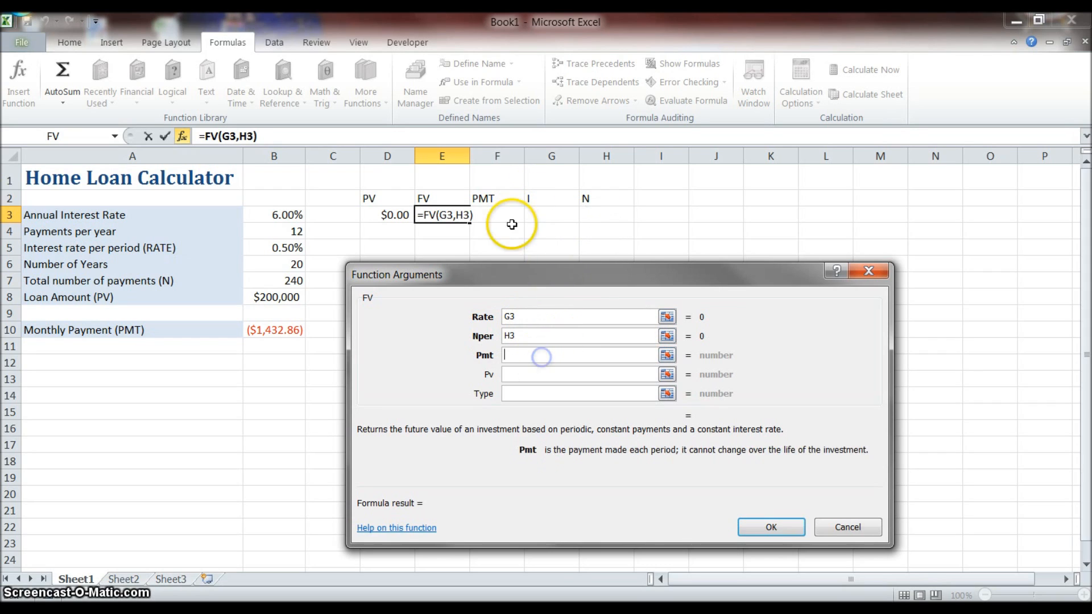
pyautogui.click(529, 374)
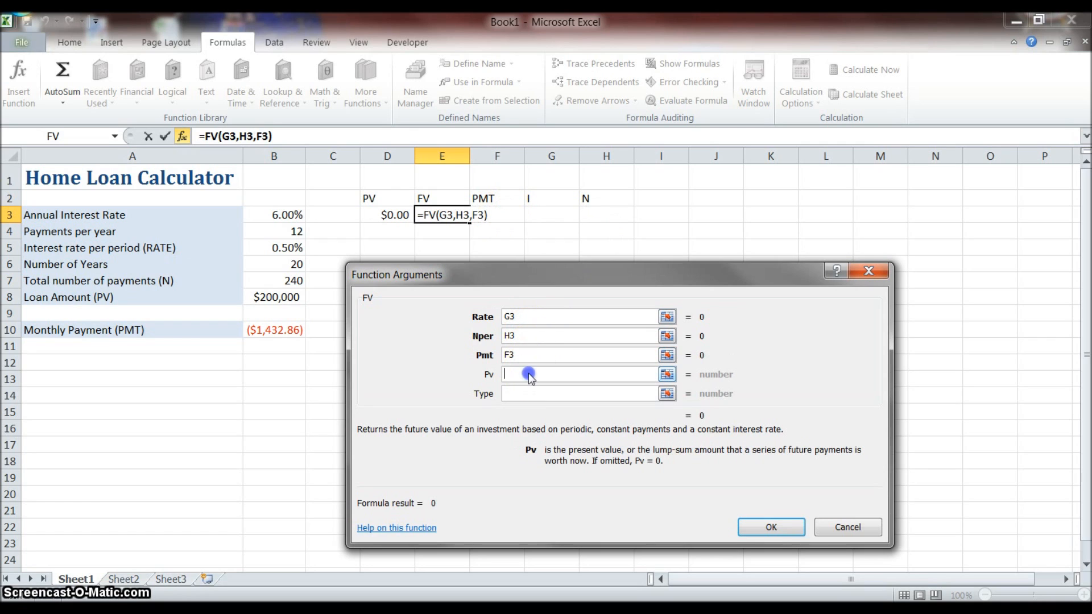
pyautogui.click(395, 217)
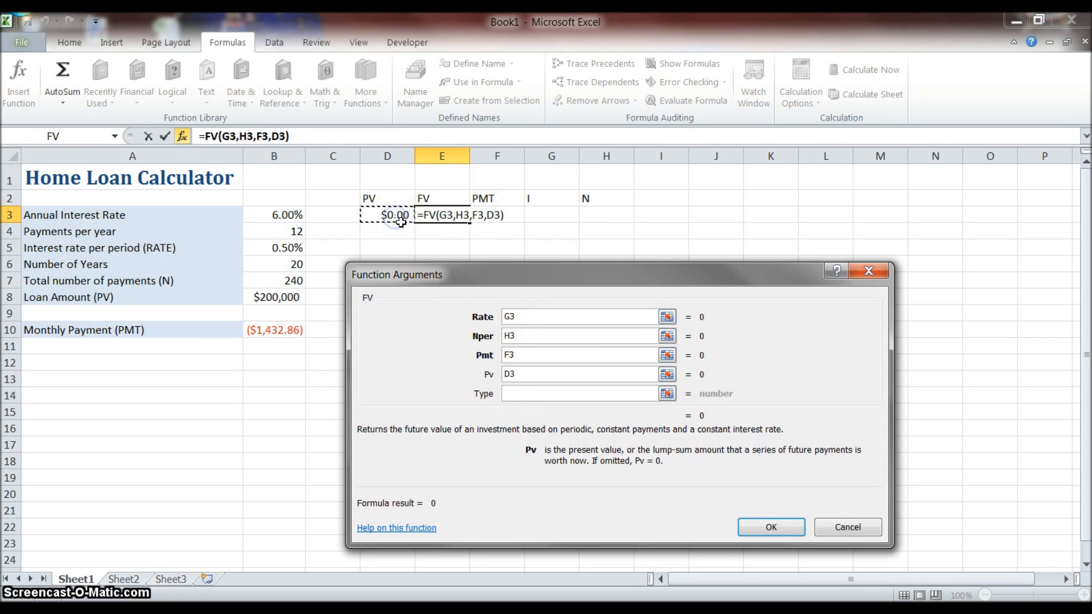
pyautogui.click(771, 528)
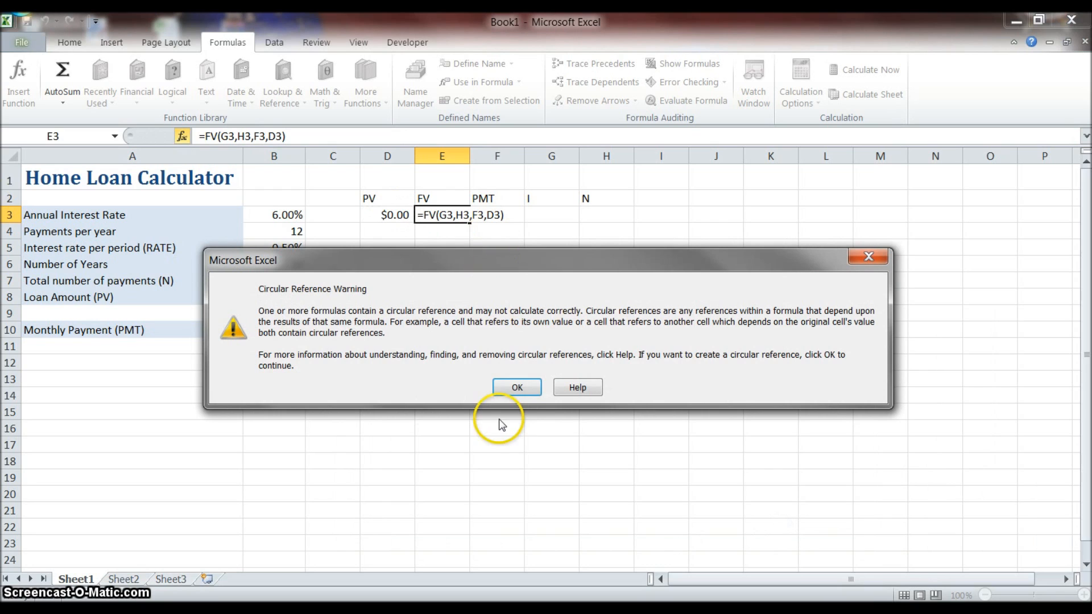
pyautogui.click(516, 388)
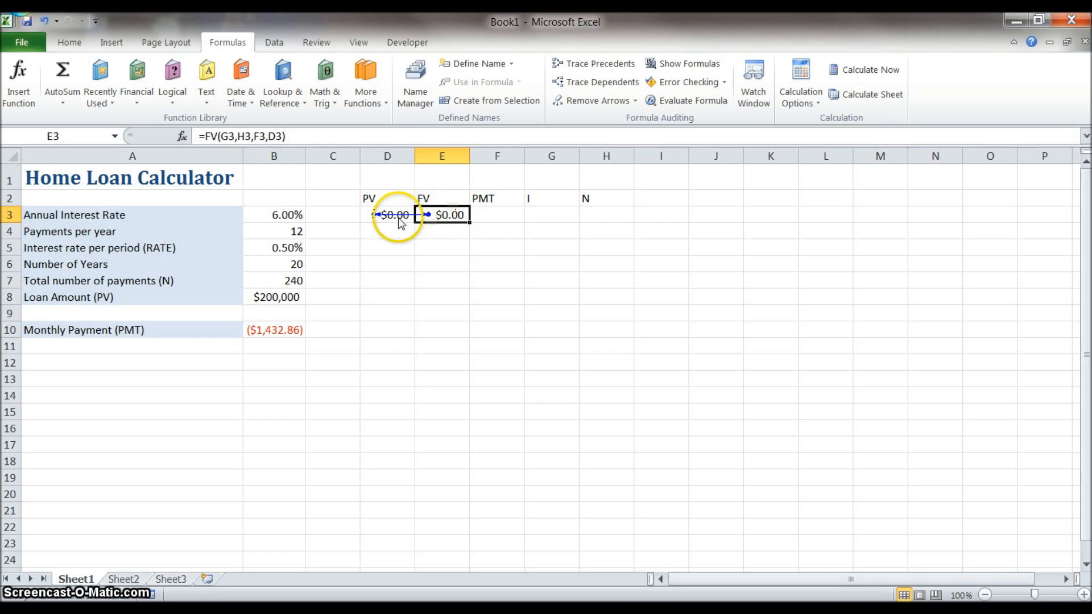
pyautogui.click(487, 213)
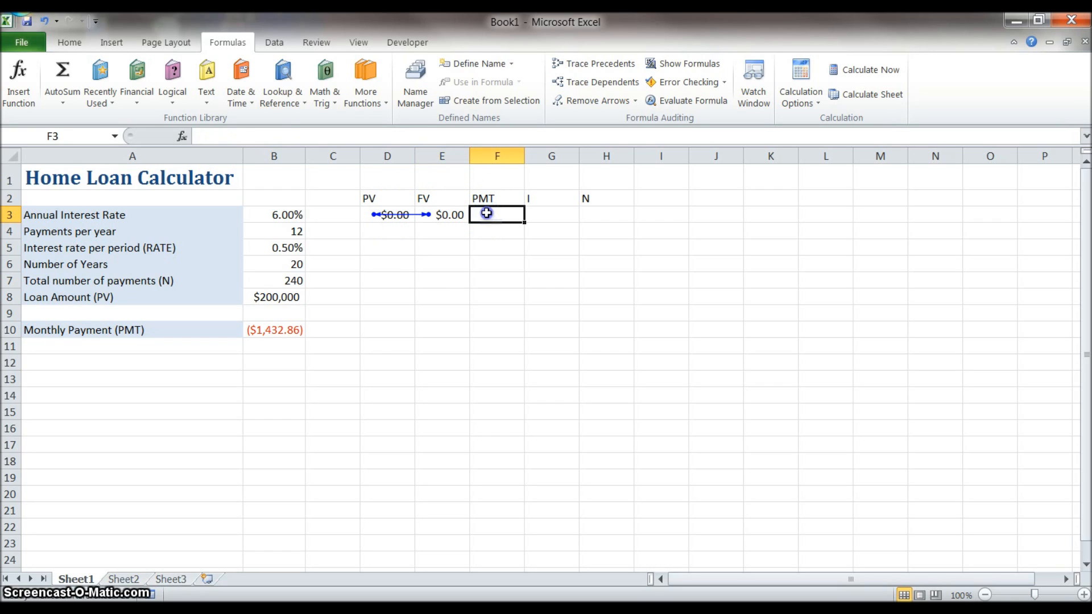
pyautogui.click(598, 283)
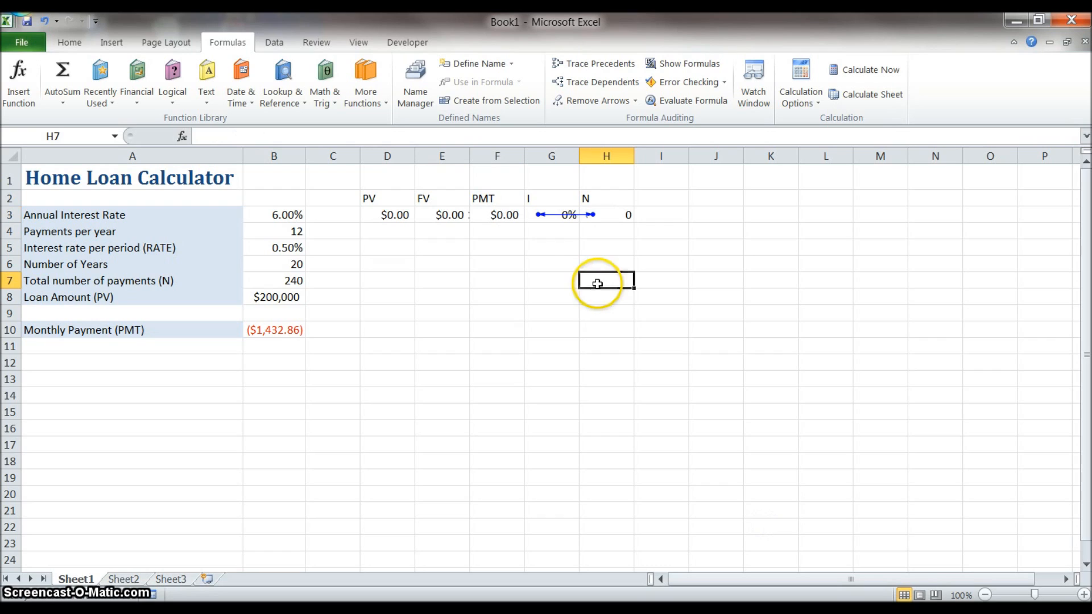
# - Enter 200000 as the PV in D3 and 0.5% as the interest rate I in G3
pyautogui.click(395, 216)
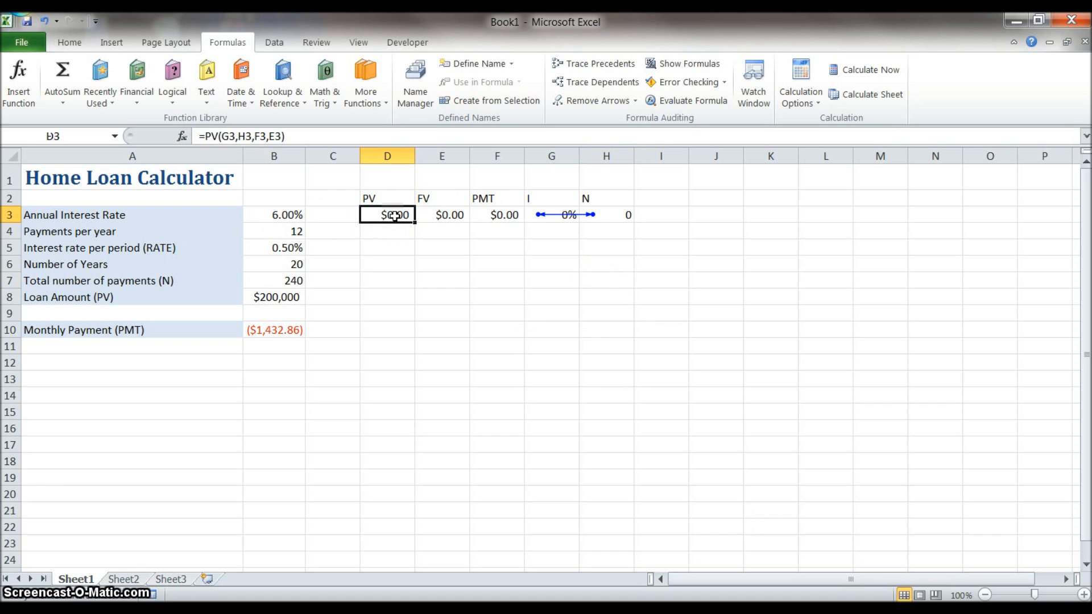
pyautogui.write('200000')
pyautogui.press('Tab')
pyautogui.press('Tab')
pyautogui.press('Tab')
pyautogui.write('0.5')
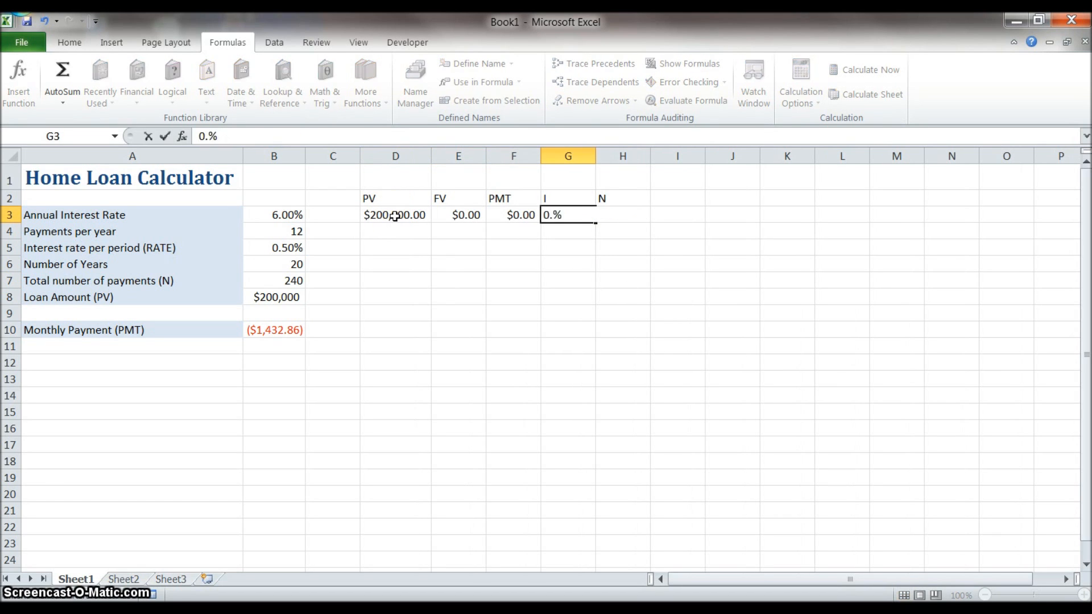
pyautogui.press('Return')
# - Format the interest rate in G3 with two decimal places and enter 240 as N in H3
pyautogui.click(568, 216)
pyautogui.click(69, 42)
pyautogui.click(564, 96)
pyautogui.click(564, 96)
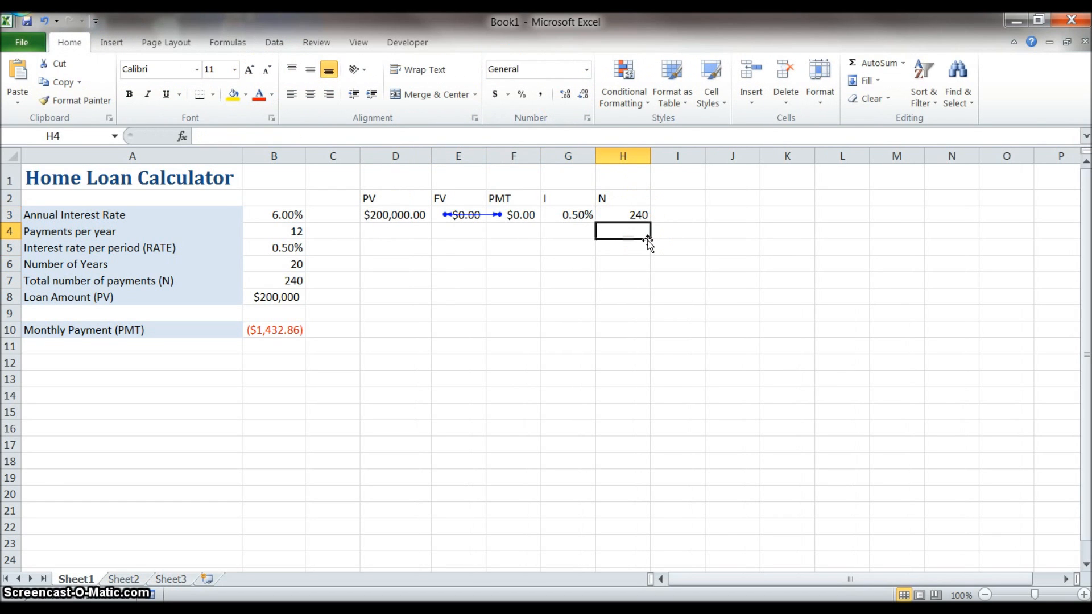
# - Return to the FV cell E3 to examine its formula
pyautogui.press('Left')
pyautogui.press('Left')
pyautogui.press('Left')
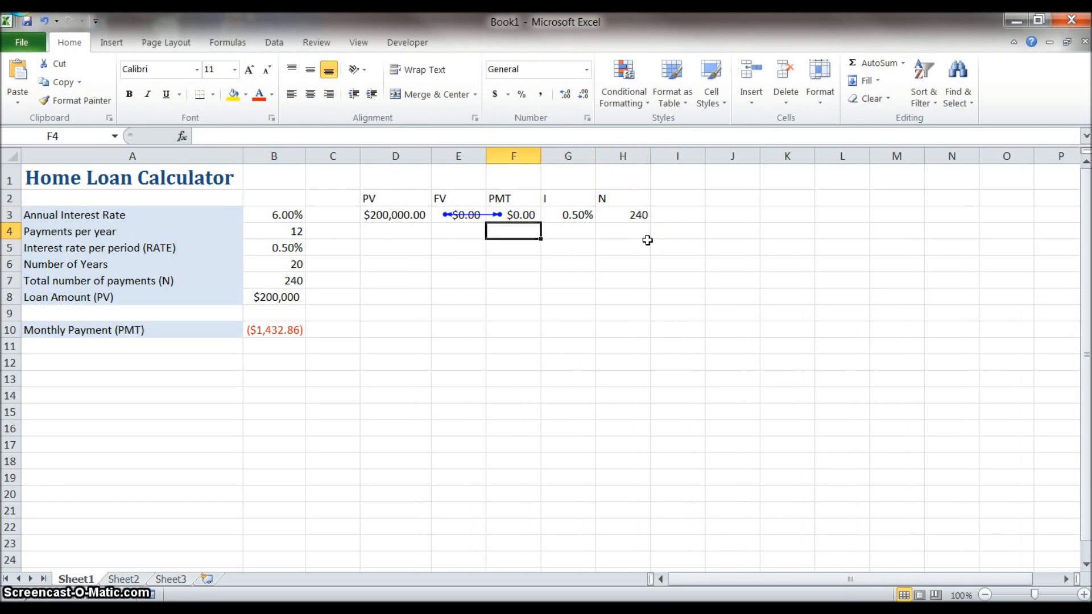
pyautogui.press('Up')
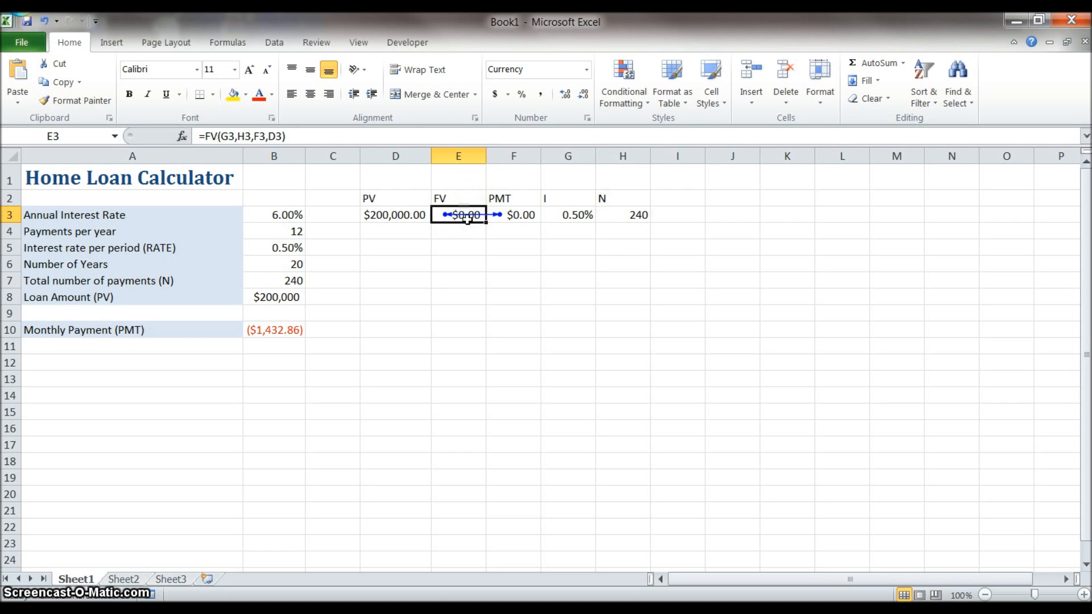
# - Enter 0 as the FV in E3 and widen column F to fit the payment amount
pyautogui.write('0')
pyautogui.press('Return')
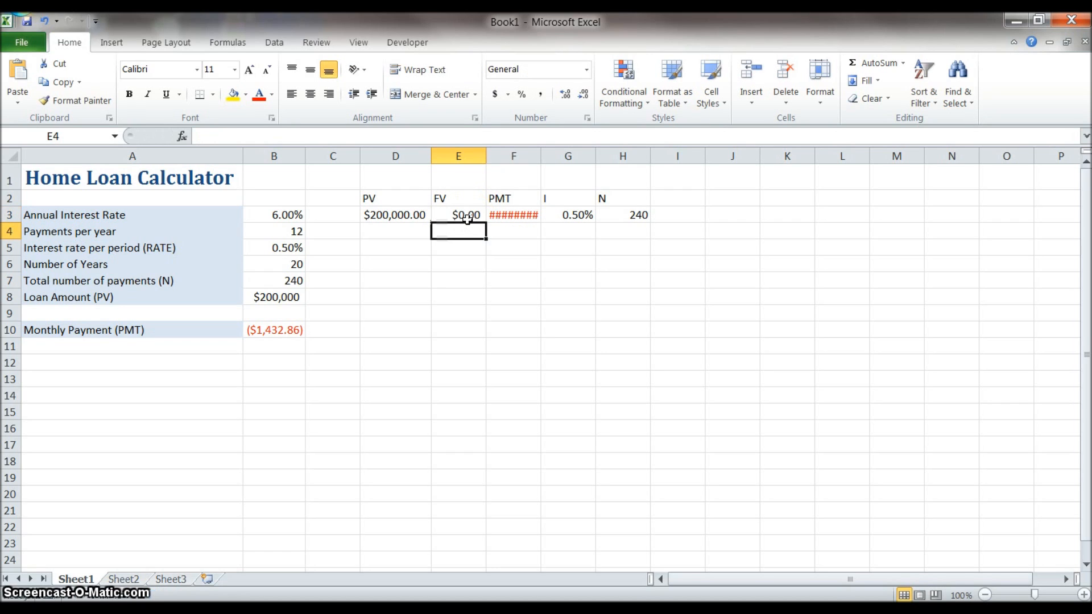
pyautogui.doubleClick(541, 156)
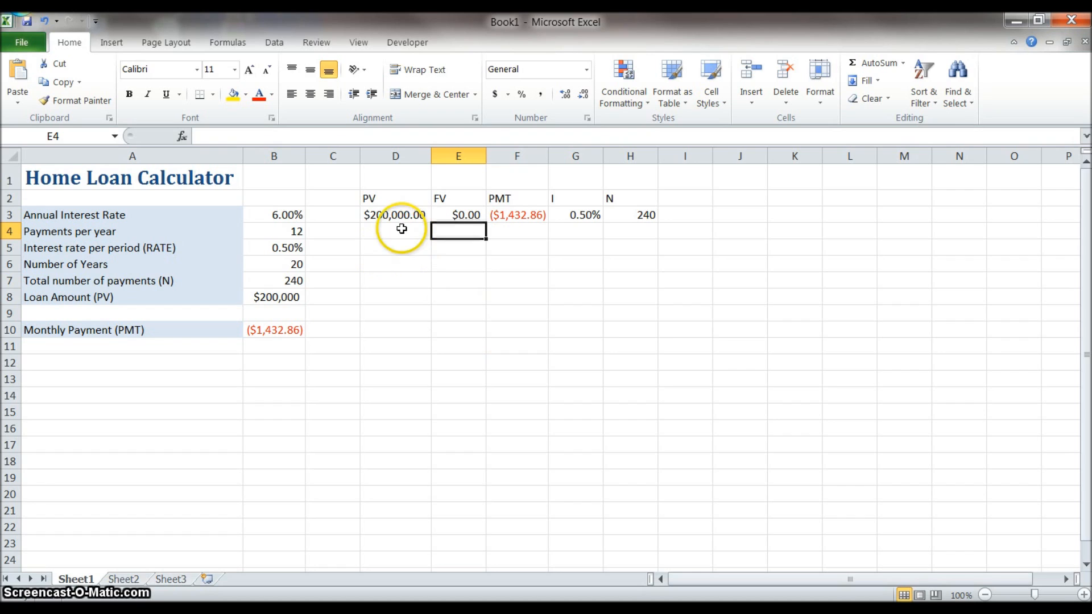
# - Copy the PV, FV, PMT, I and N table in D2:H3 and paste the copy at D6
pyautogui.click(377, 199)
pyautogui.moveTo(429, 223); pyautogui.dragTo(643, 220)
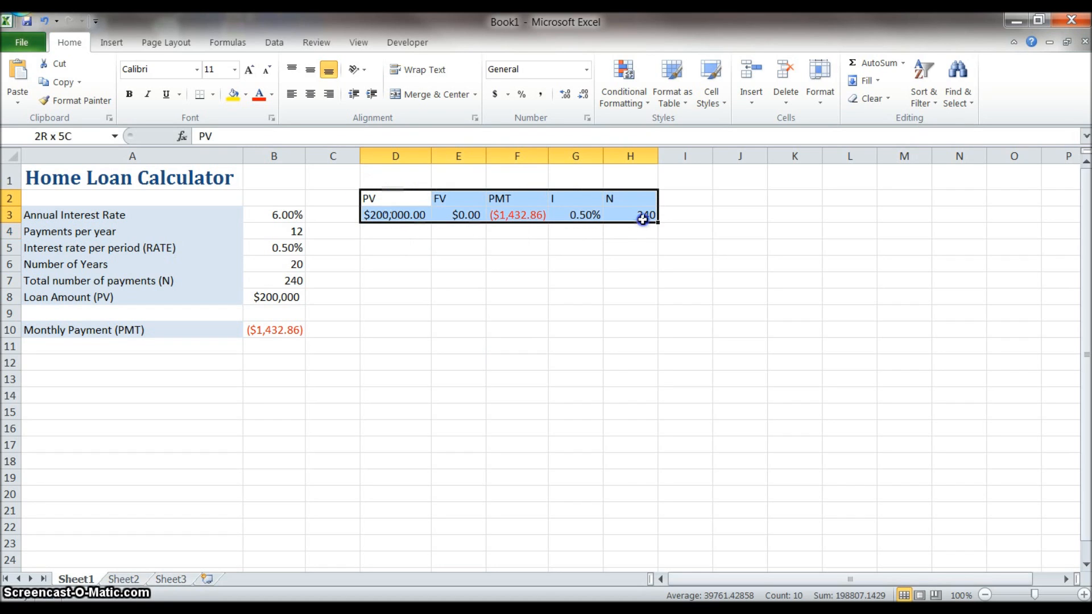
pyautogui.hotkey('ctrl', 'c')
pyautogui.click(391, 263)
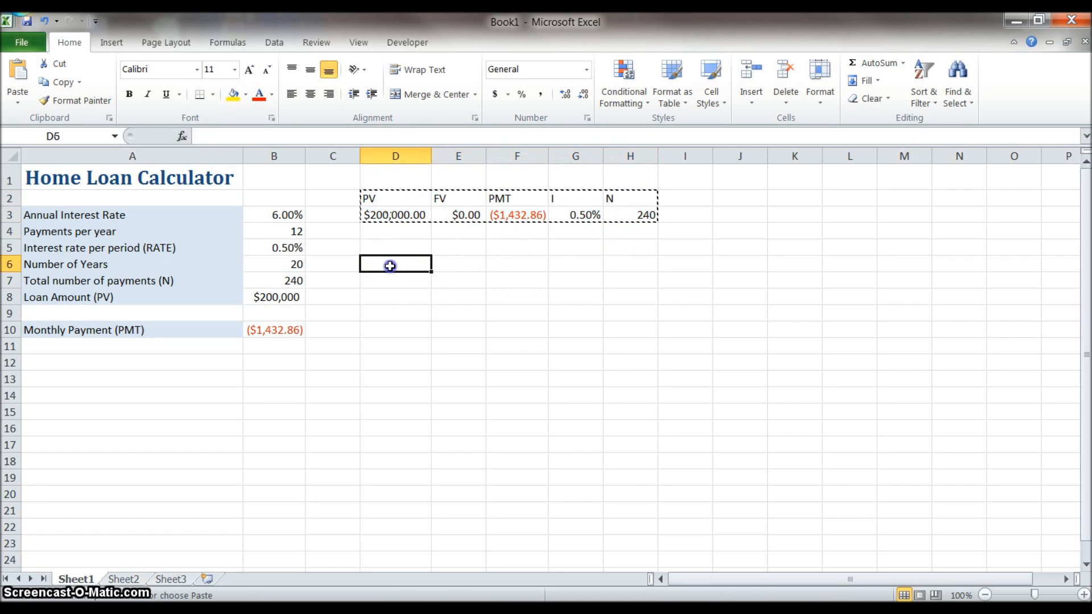
pyautogui.hotkey('ctrl', 'v')
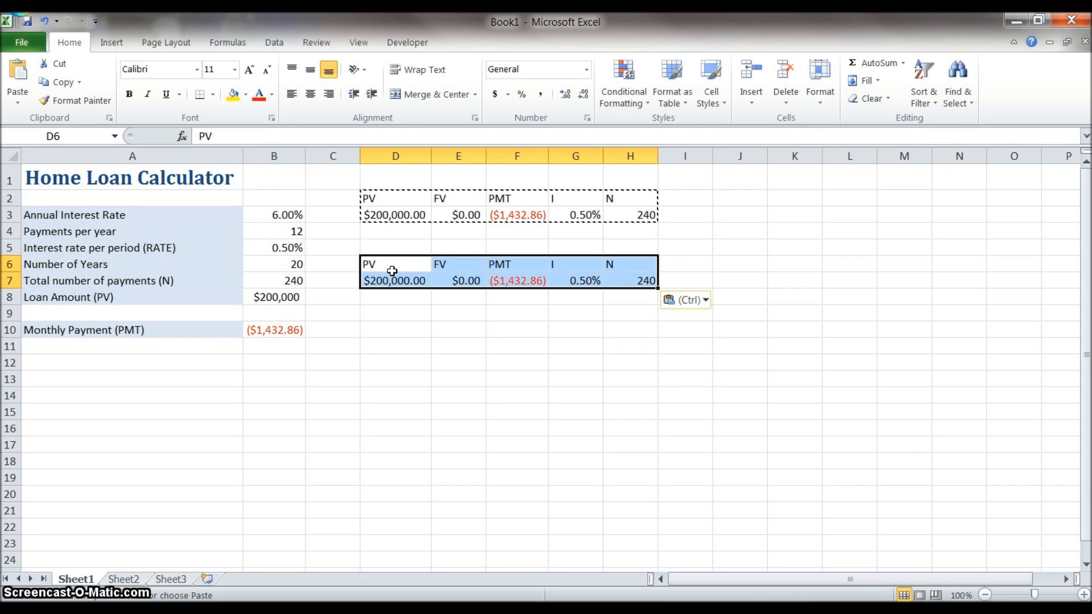
# - Enter the label PPMT in cell F9 below the copied table
pyautogui.click(500, 312)
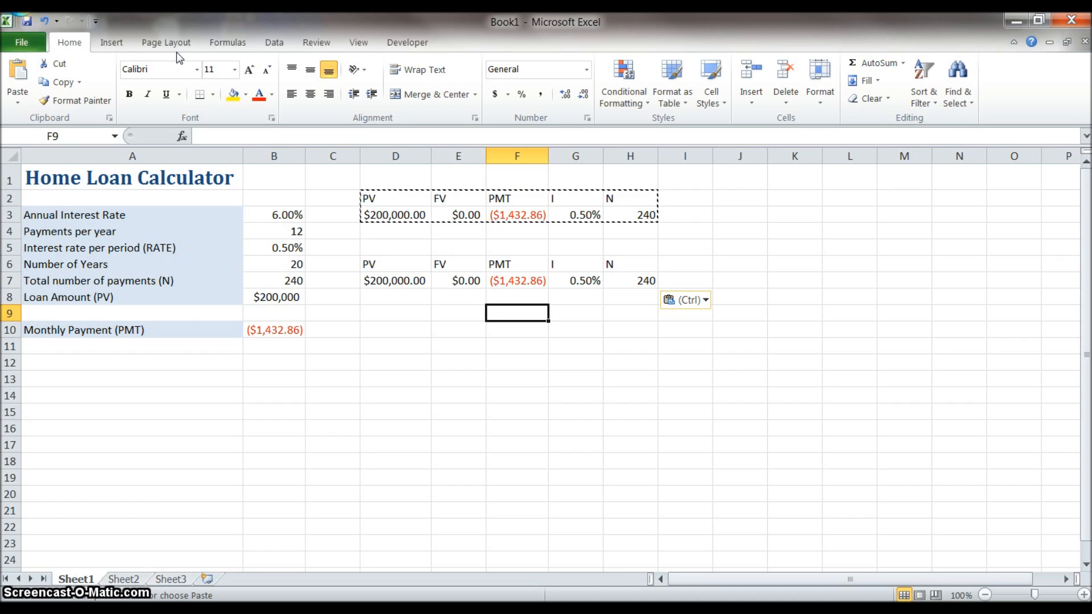
pyautogui.write('PPMT')
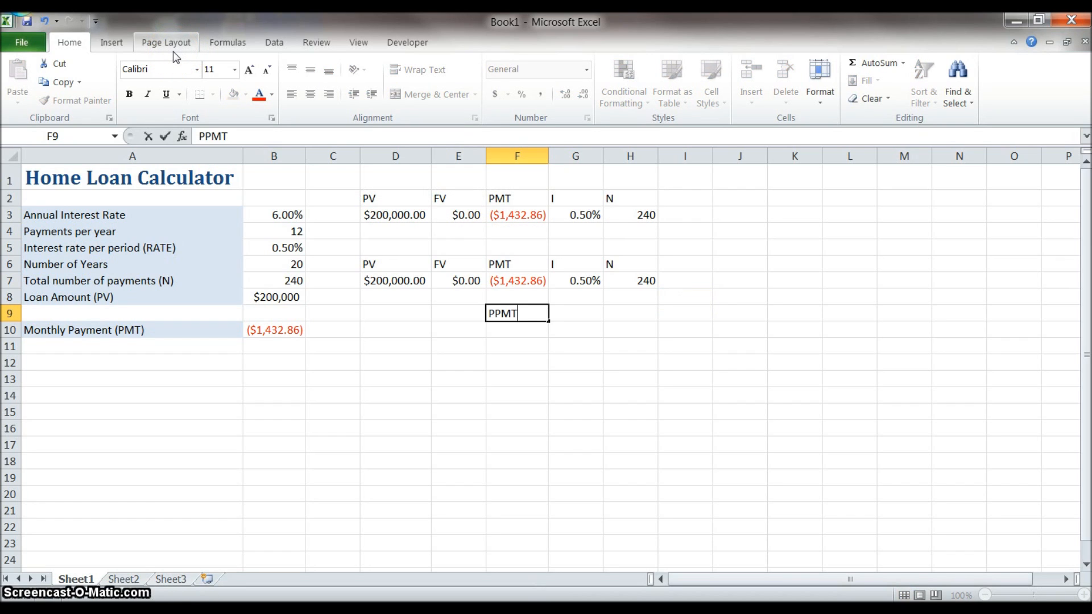
pyautogui.press('Return')
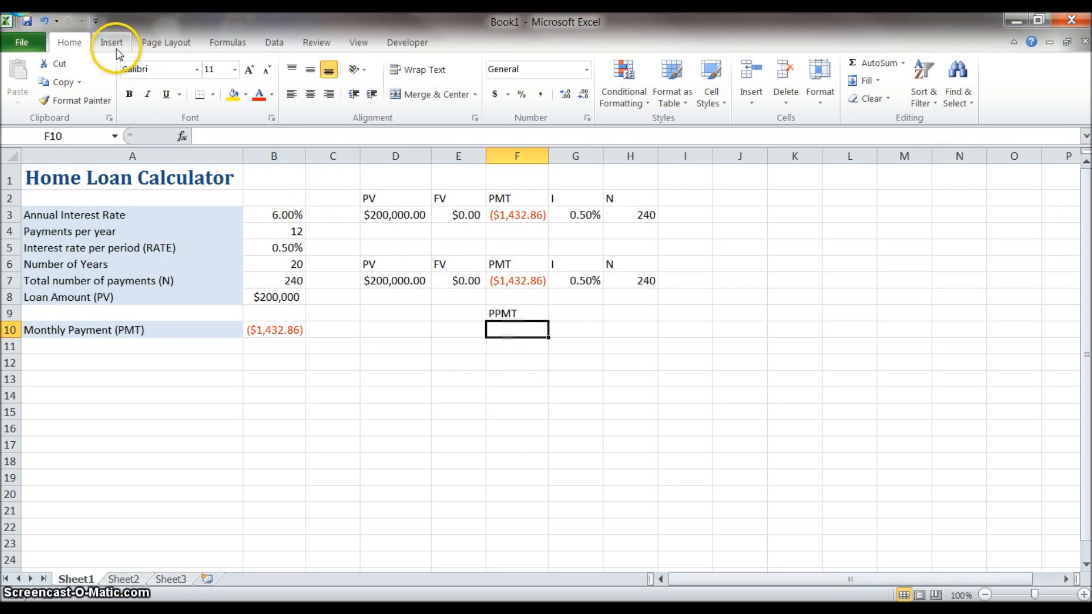
# - Insert the PPMT financial function in F10 with G7 as its Rate argument
pyautogui.click(228, 42)
pyautogui.click(138, 98)
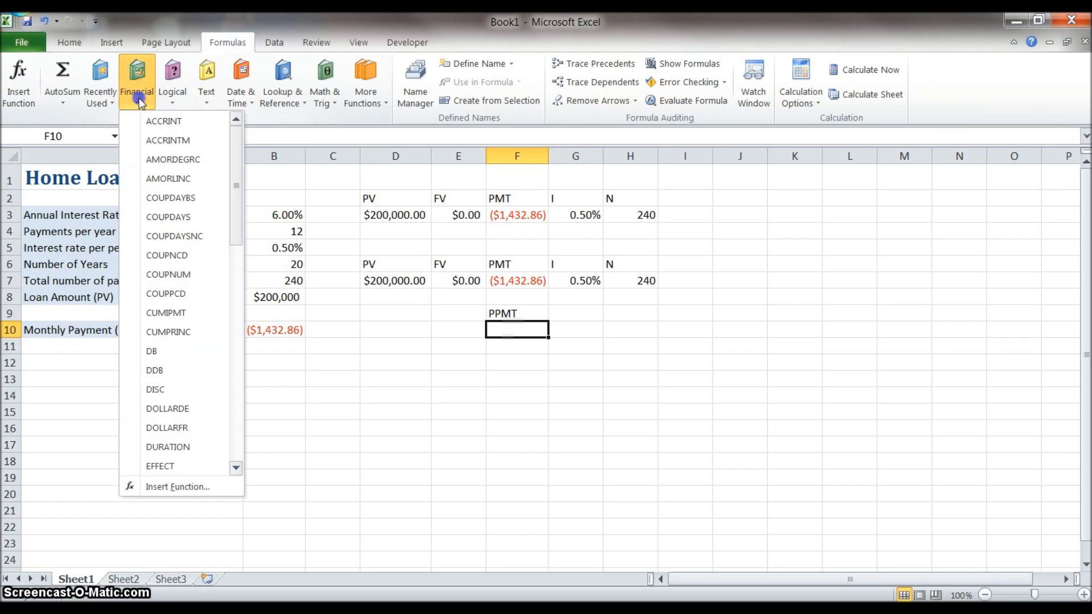
pyautogui.moveTo(235, 179); pyautogui.dragTo(237, 328)
pyautogui.click(183, 335)
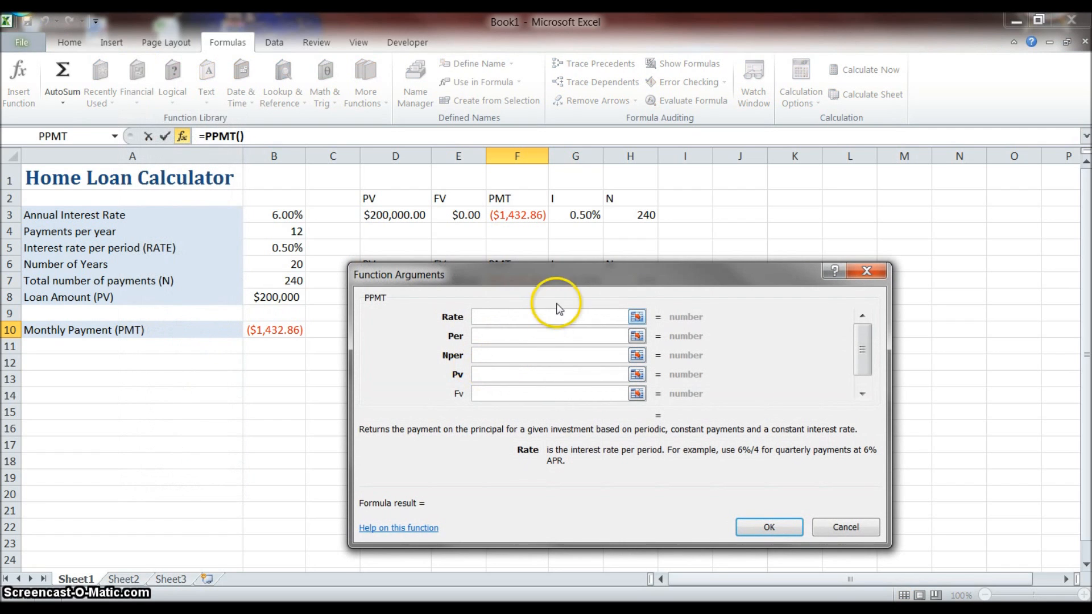
pyautogui.moveTo(554, 275); pyautogui.dragTo(528, 356)
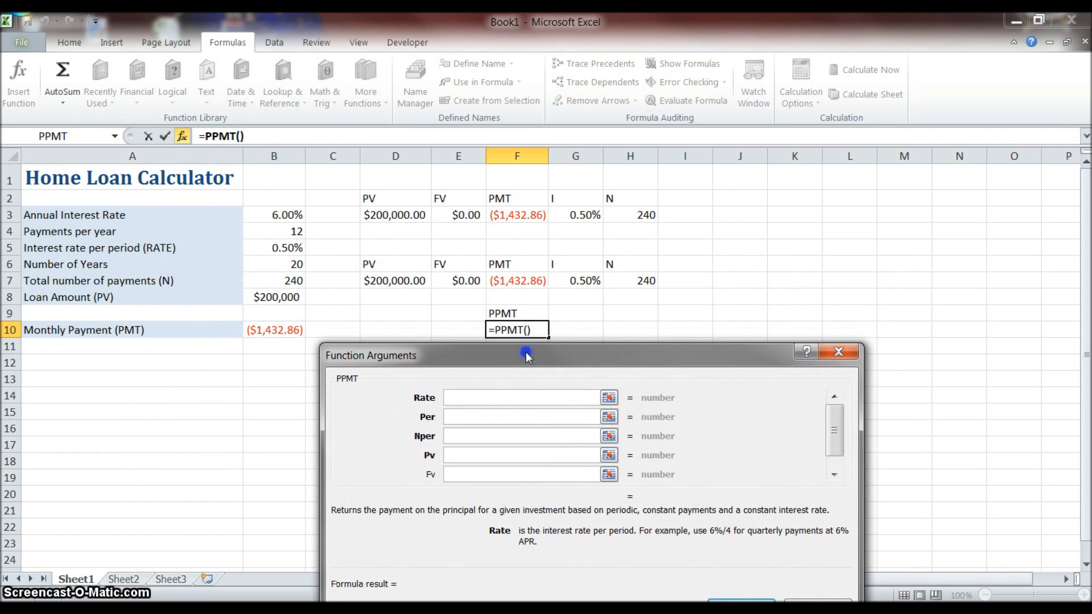
pyautogui.click(566, 279)
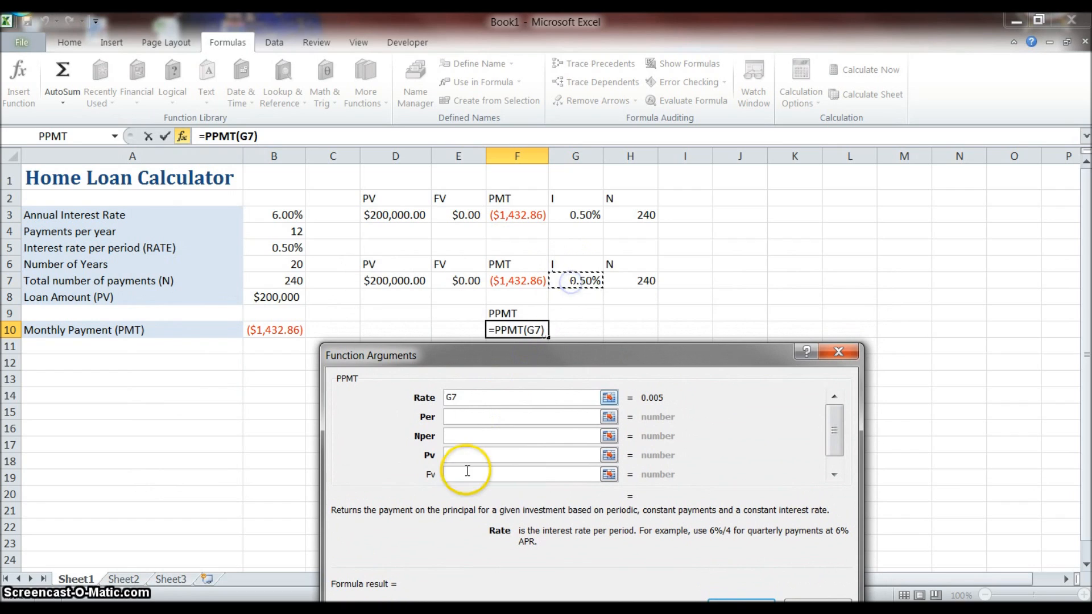
# - Complete the PPMT function in F10 with 1 as Per, H7 as Nper, D7 as Pv and E7 as Fv
pyautogui.click(464, 418)
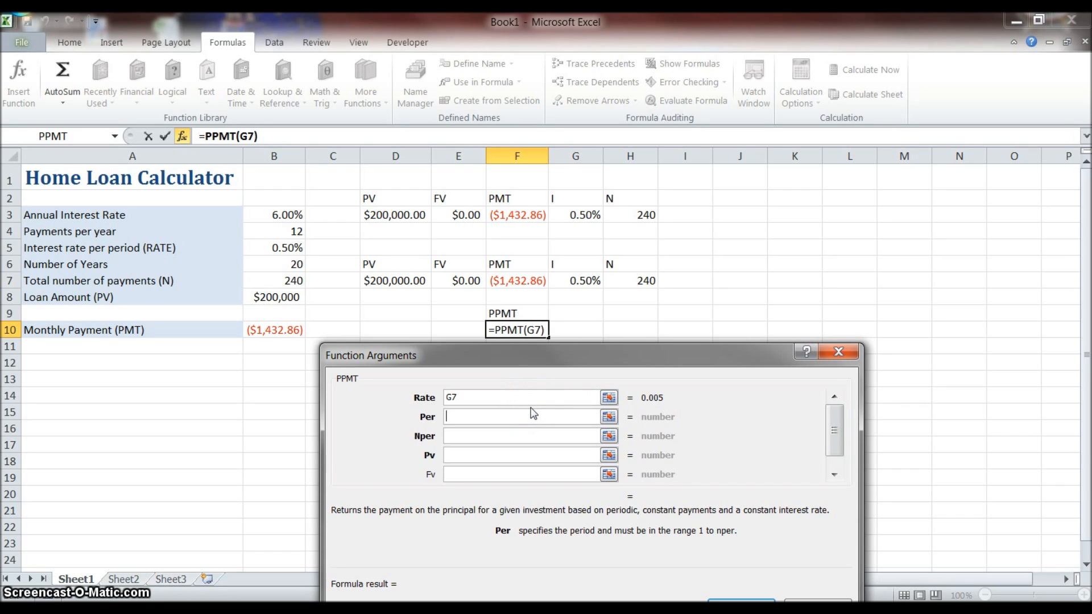
pyautogui.click(487, 435)
pyautogui.click(636, 282)
pyautogui.click(487, 456)
pyautogui.click(390, 281)
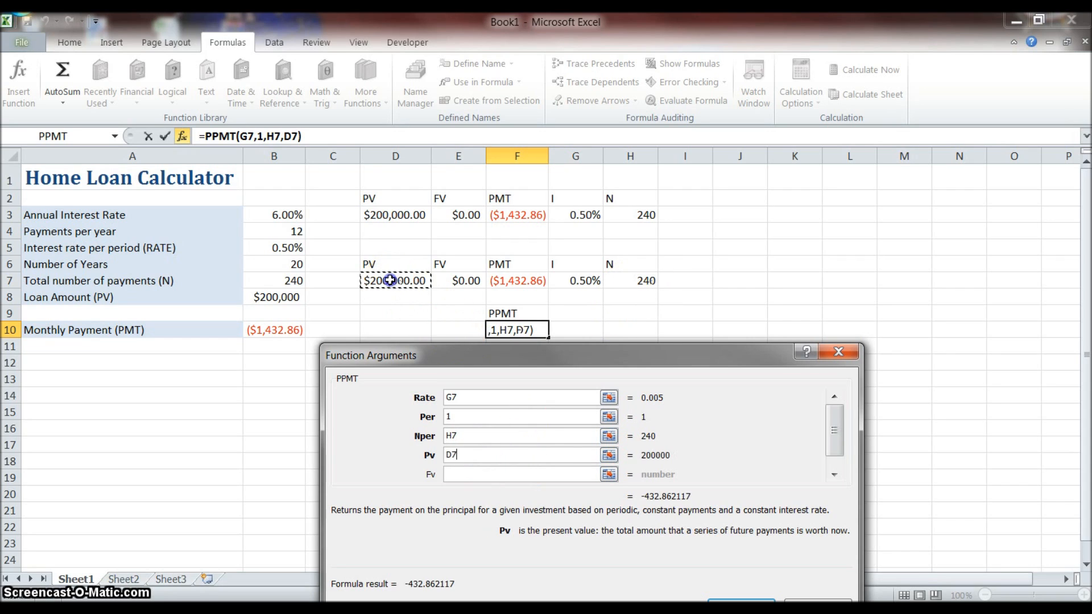
pyautogui.click(512, 474)
pyautogui.click(452, 280)
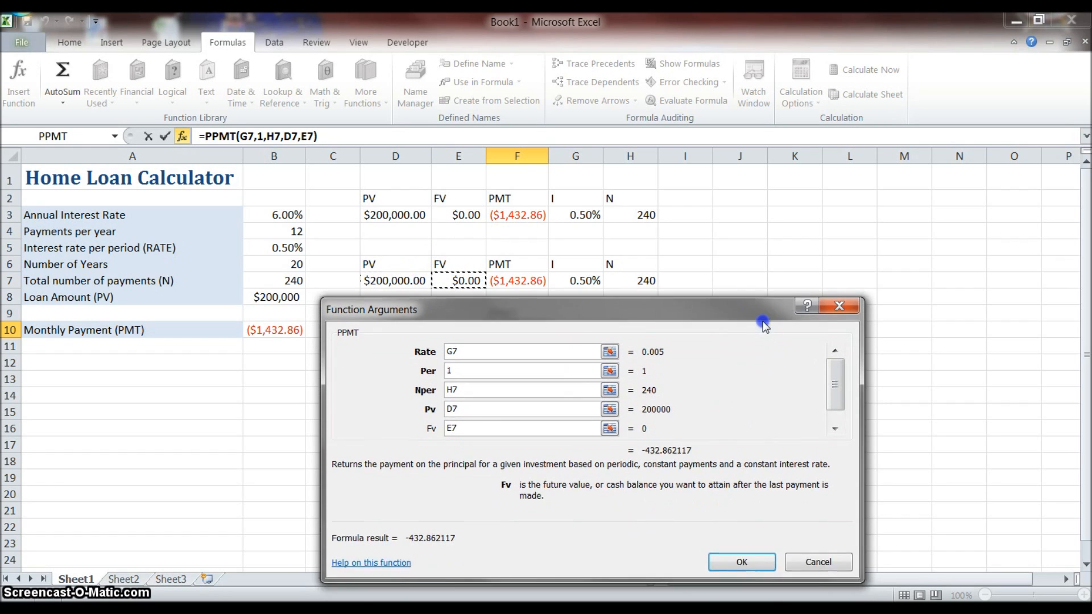
pyautogui.moveTo(762, 371); pyautogui.dragTo(764, 300)
pyautogui.click(742, 537)
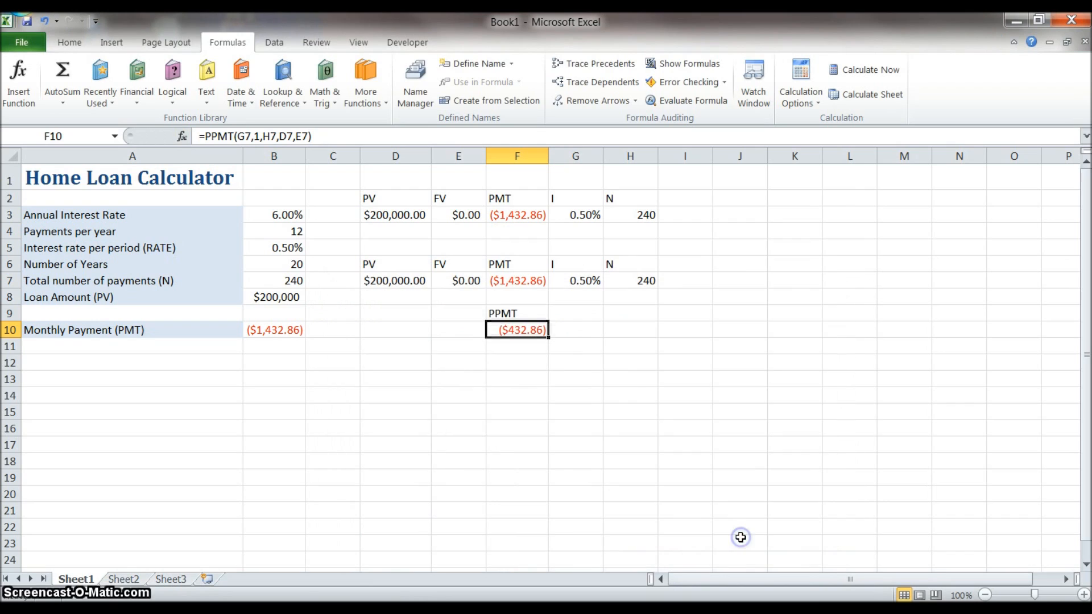
pyautogui.click(507, 383)
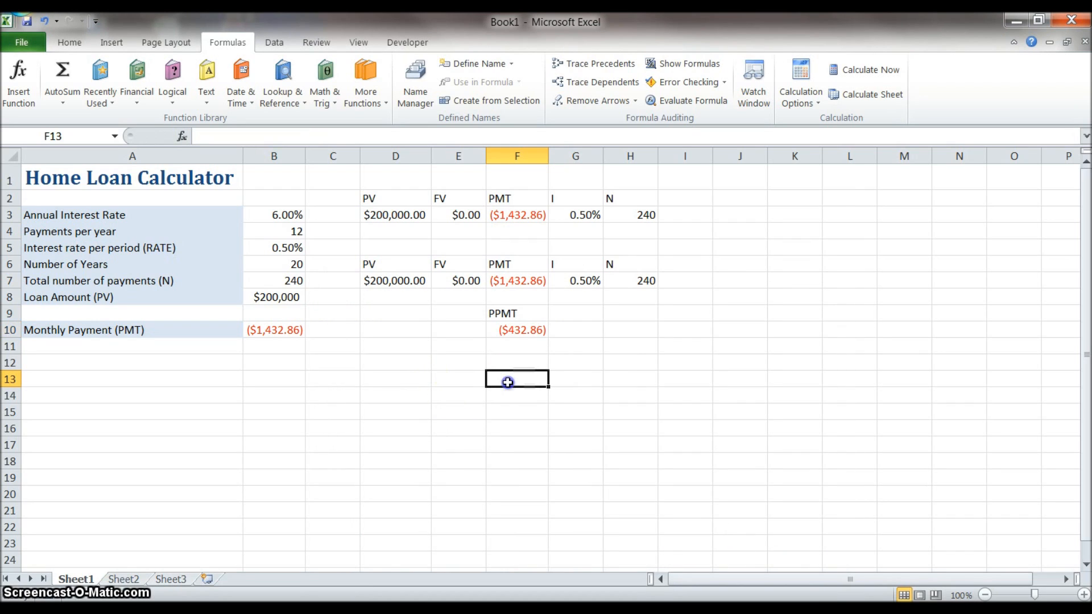
pyautogui.click(512, 331)
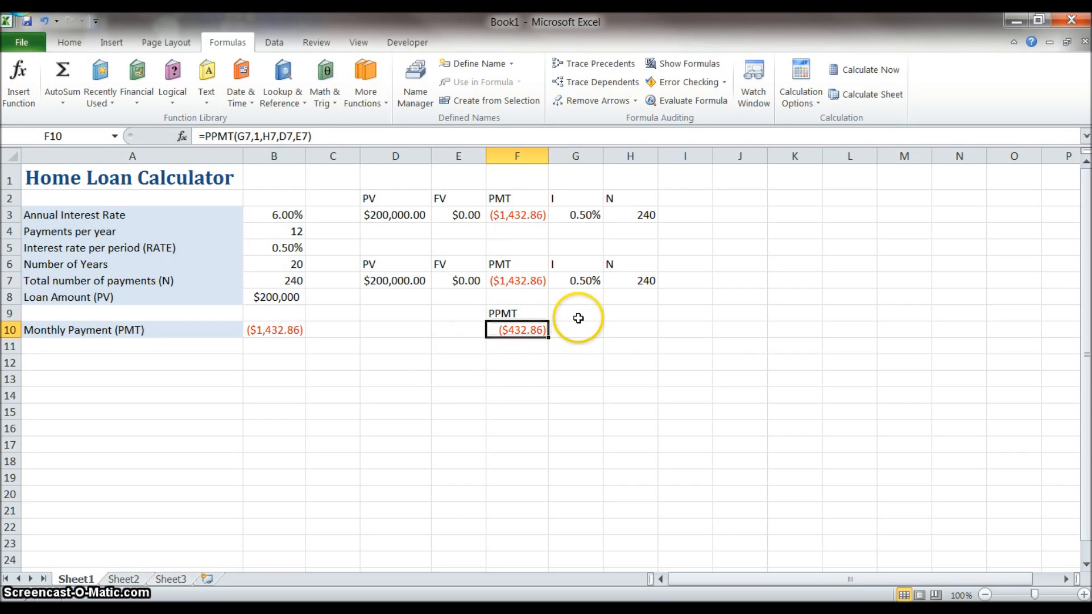
# - Enter the label IPMT in cell G9 beside the PPMT label
pyautogui.click(574, 312)
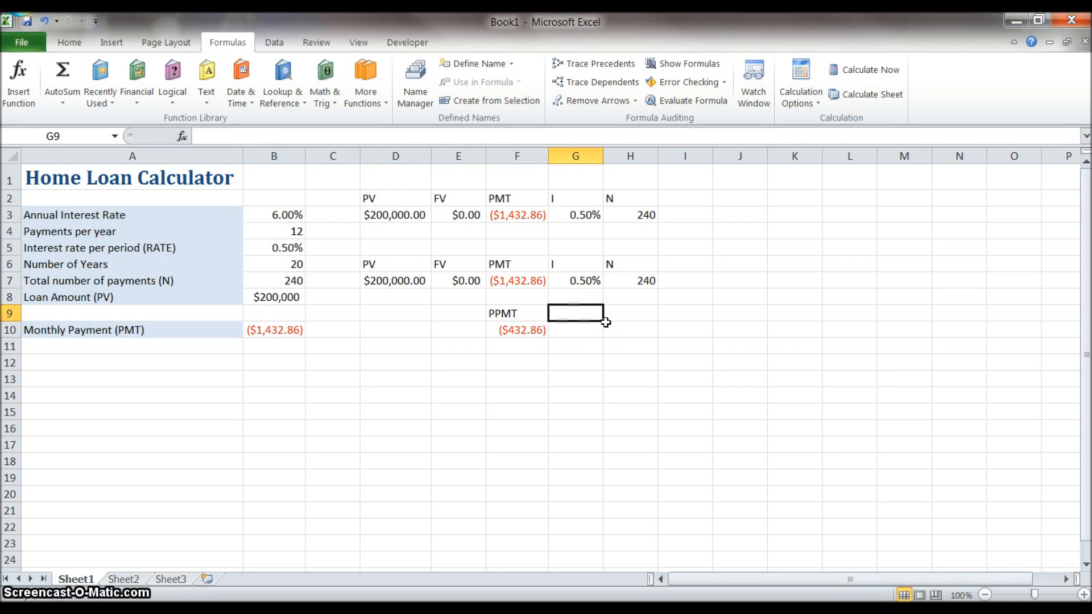
pyautogui.write('IPMT')
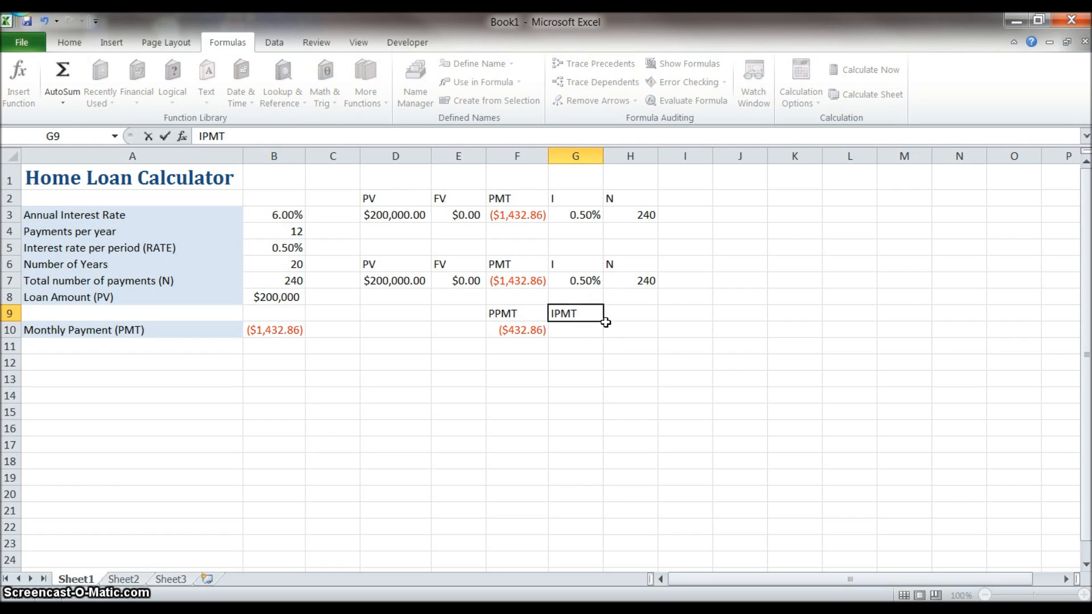
pyautogui.press('Return')
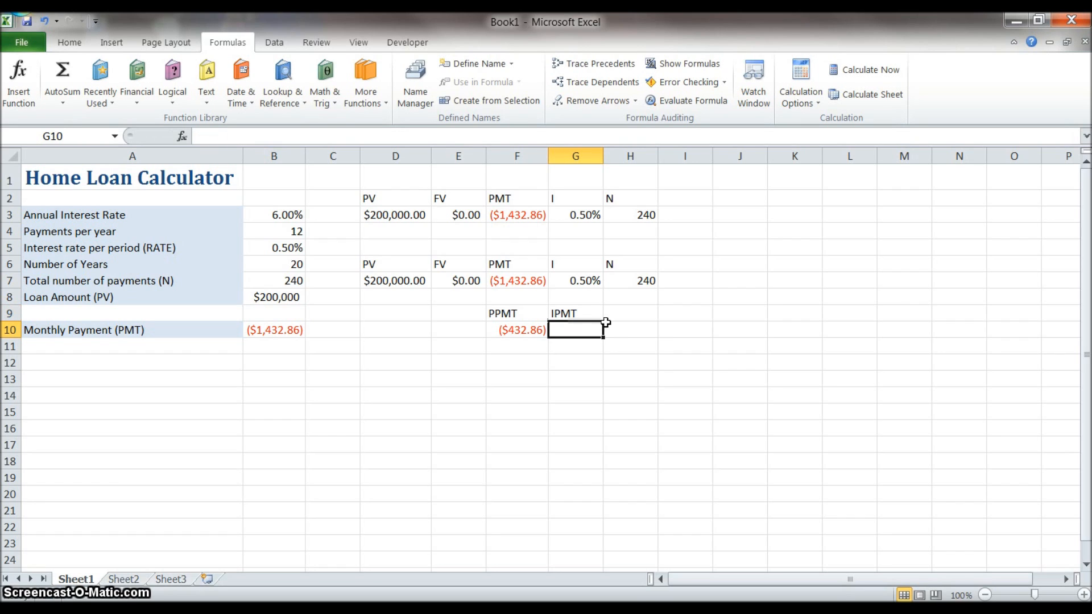
# - Insert the IPMT financial function in G10 with G7 as its Rate argument
pyautogui.click(136, 82)
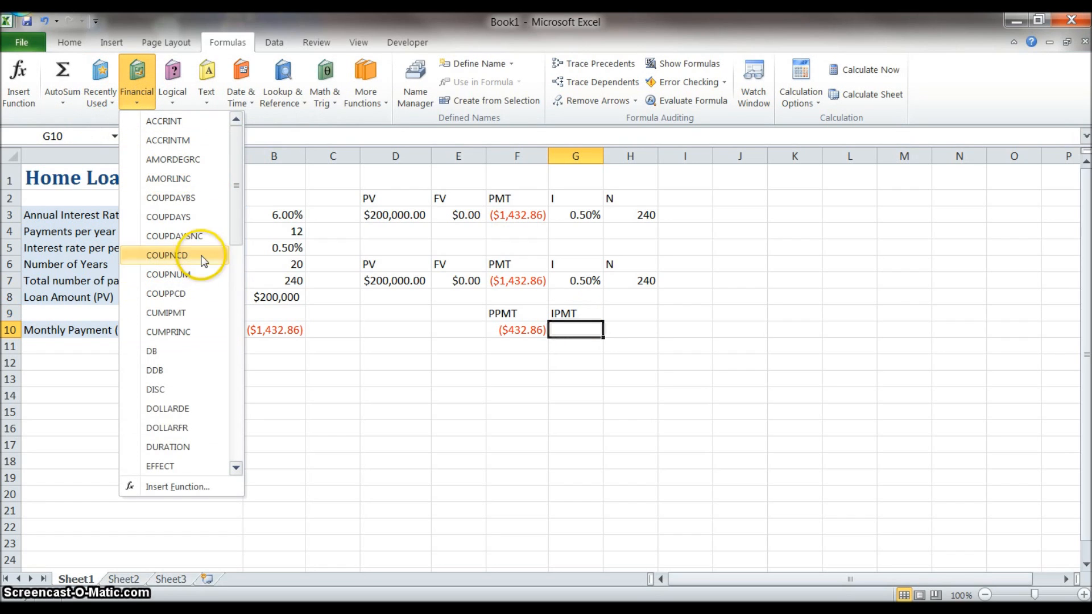
pyautogui.moveTo(230, 227); pyautogui.dragTo(235, 321)
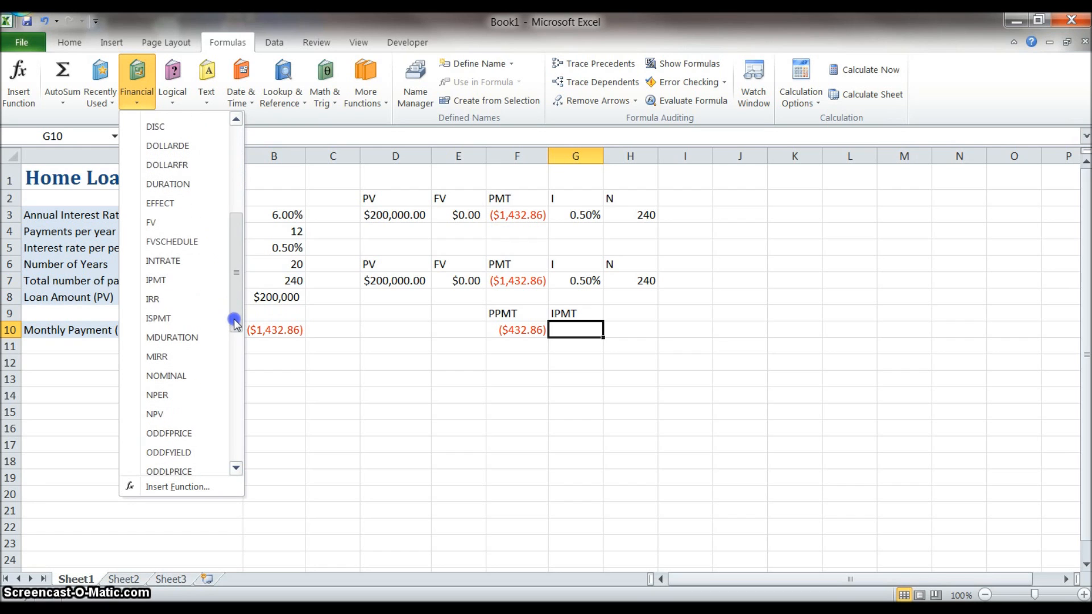
pyautogui.click(159, 279)
pyautogui.moveTo(528, 287); pyautogui.dragTo(515, 371)
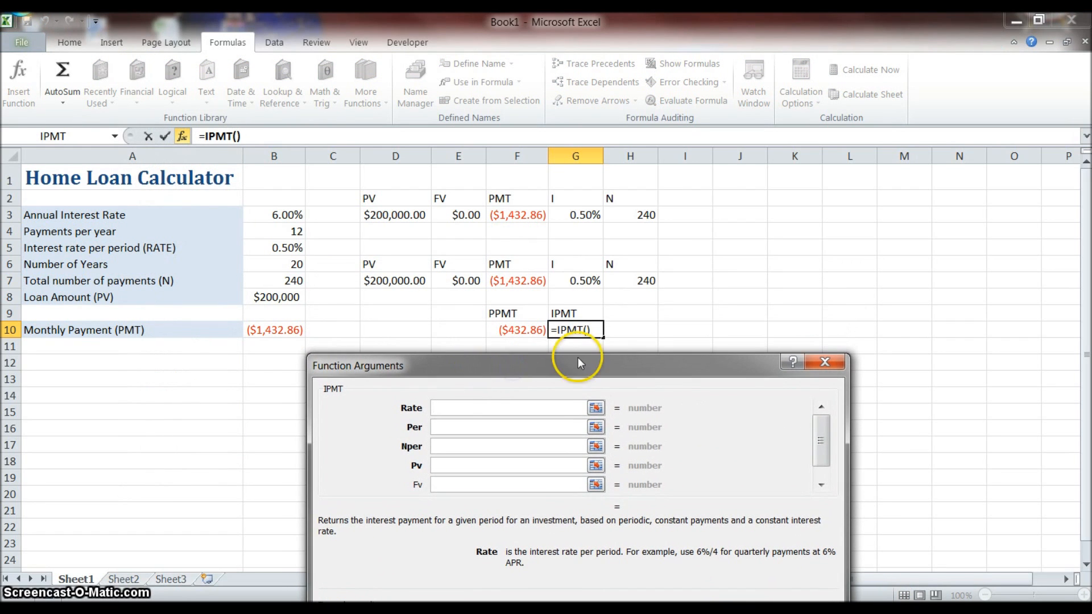
pyautogui.click(576, 283)
# - Complete the IPMT function in G10 with 1 as Per, H7 as Nper, D7 as Pv and E7 as Fv
pyautogui.click(453, 430)
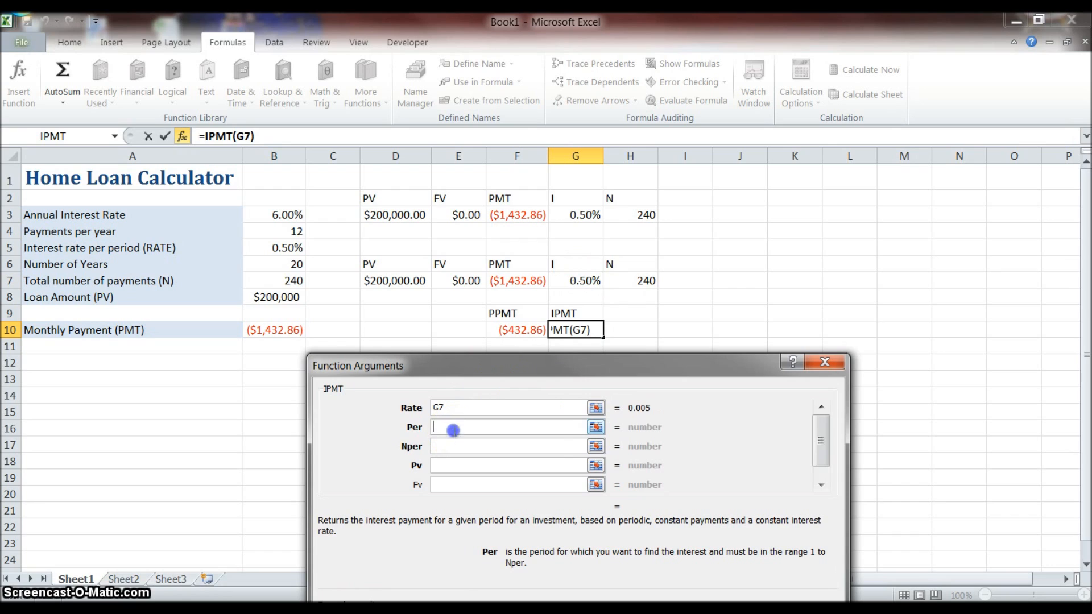
pyautogui.write('1')
pyautogui.click(509, 444)
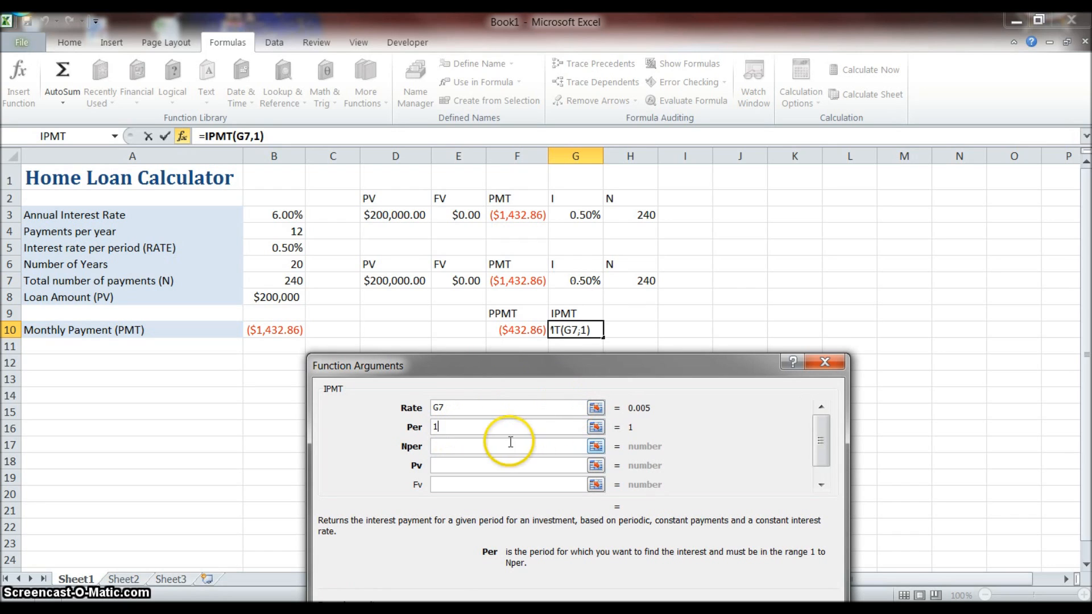
pyautogui.click(629, 279)
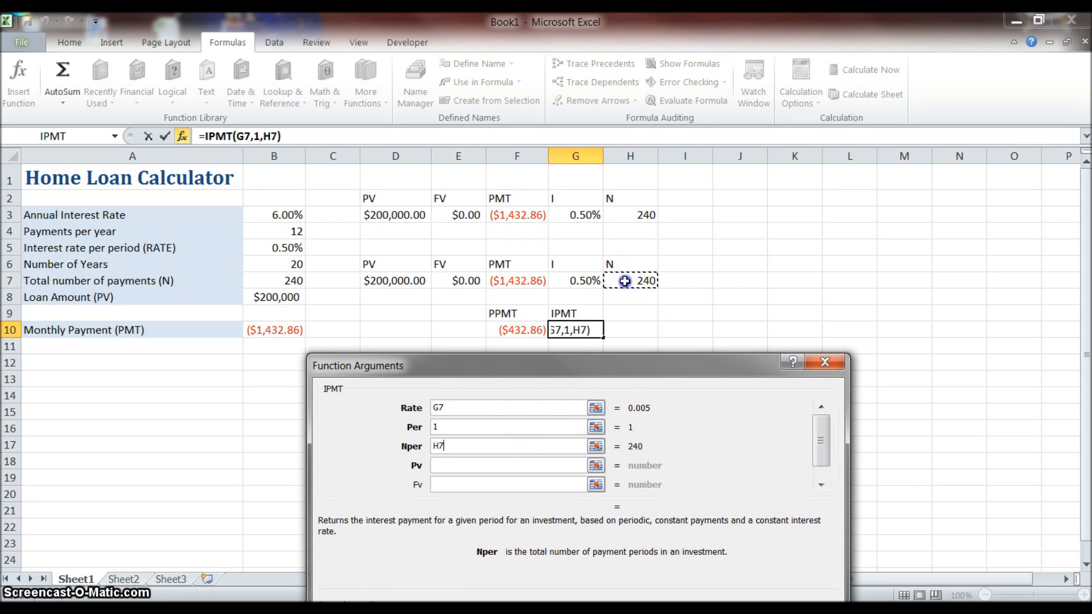
pyautogui.click(503, 463)
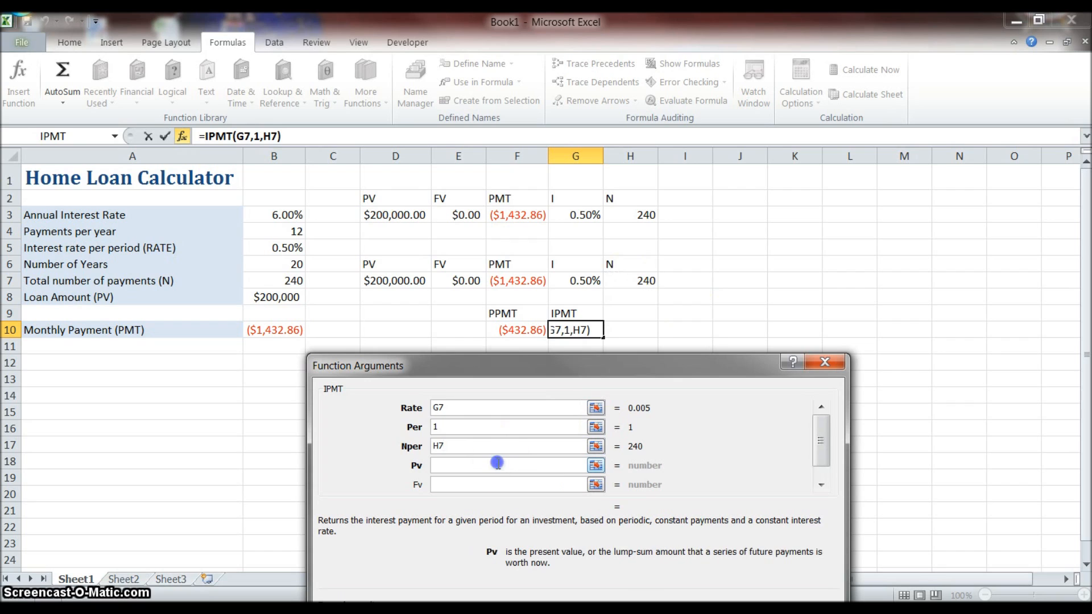
pyautogui.click(401, 285)
pyautogui.click(442, 482)
pyautogui.click(461, 279)
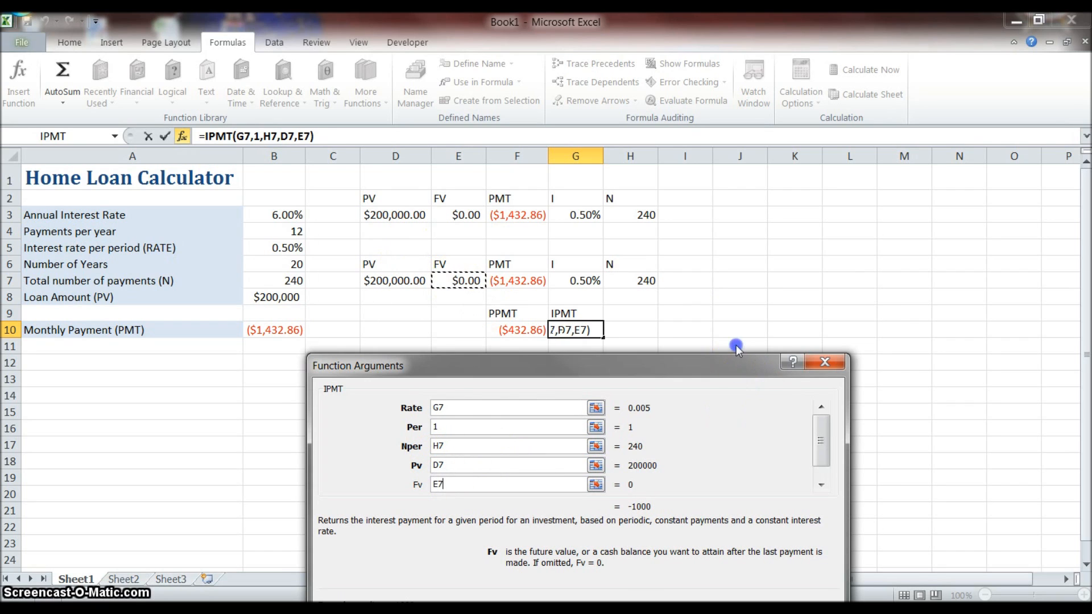
pyautogui.moveTo(736, 348); pyautogui.dragTo(756, 223)
pyautogui.click(764, 483)
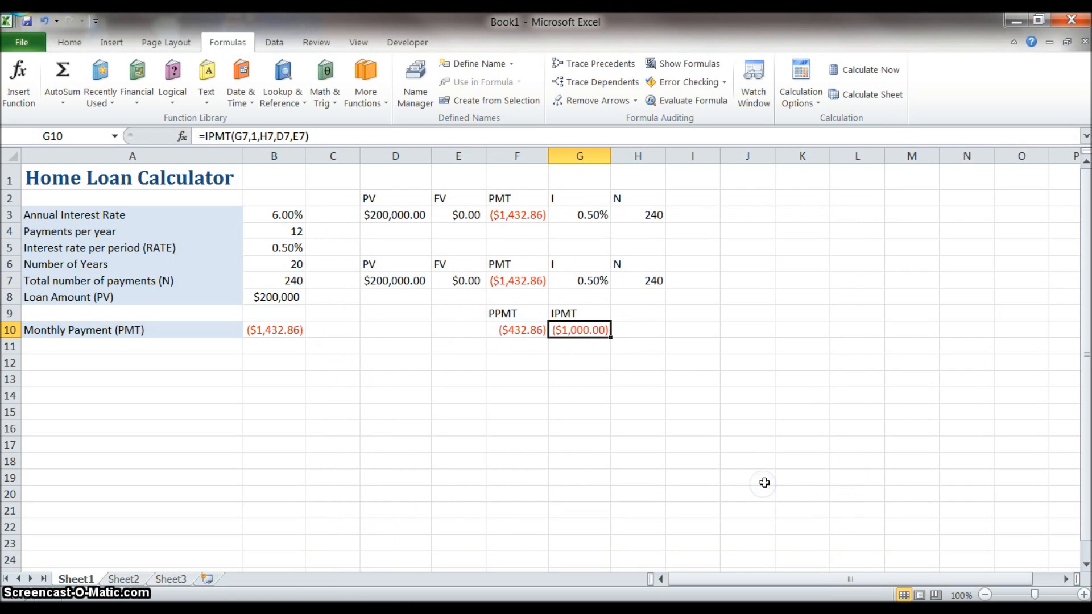
# - Add the interest payment in G10 and the principal payment in F10 with a formula in H10
pyautogui.click(635, 331)
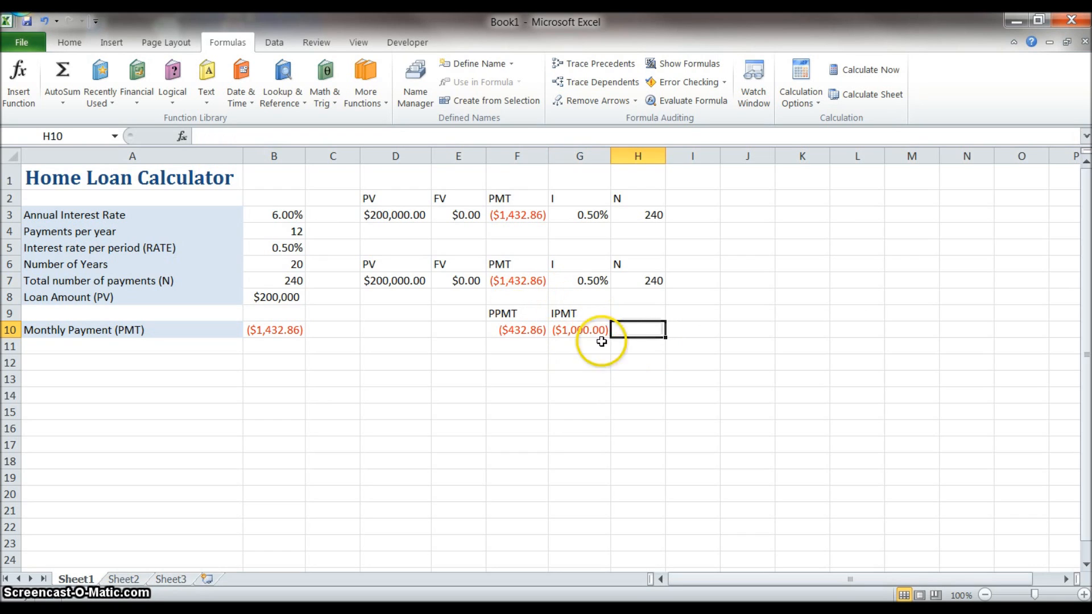
pyautogui.write('=')
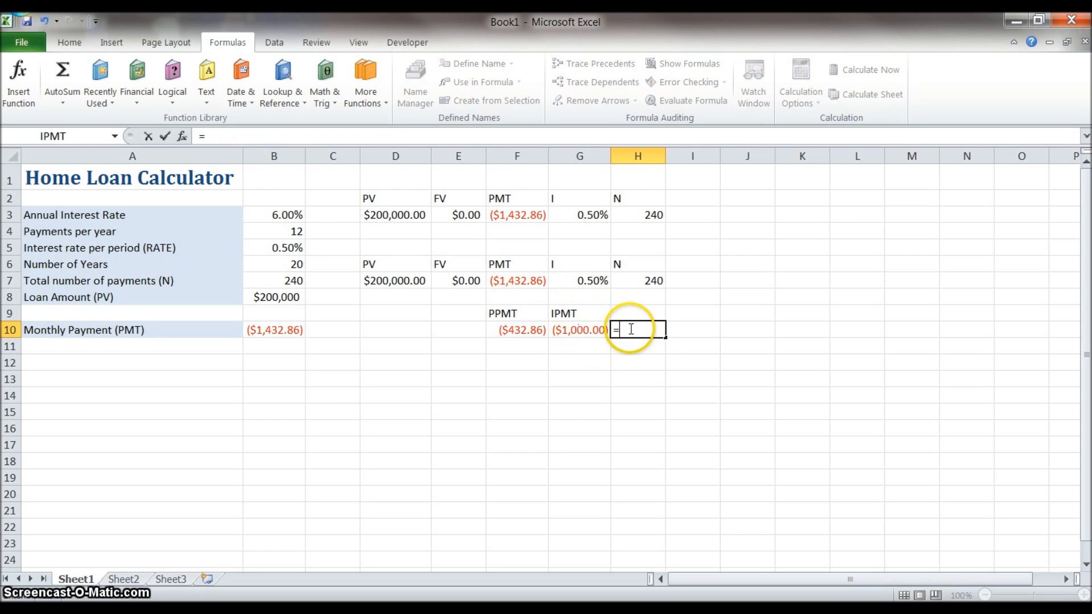
pyautogui.click(587, 330)
pyautogui.write('+')
pyautogui.click(517, 330)
pyautogui.press('Return')
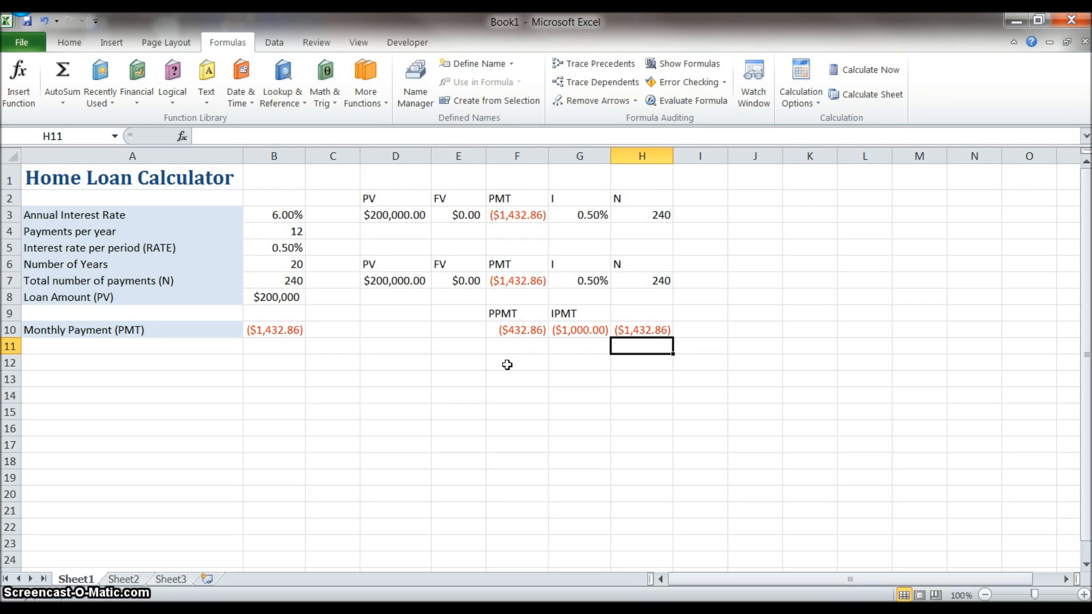
pyautogui.click(70, 42)
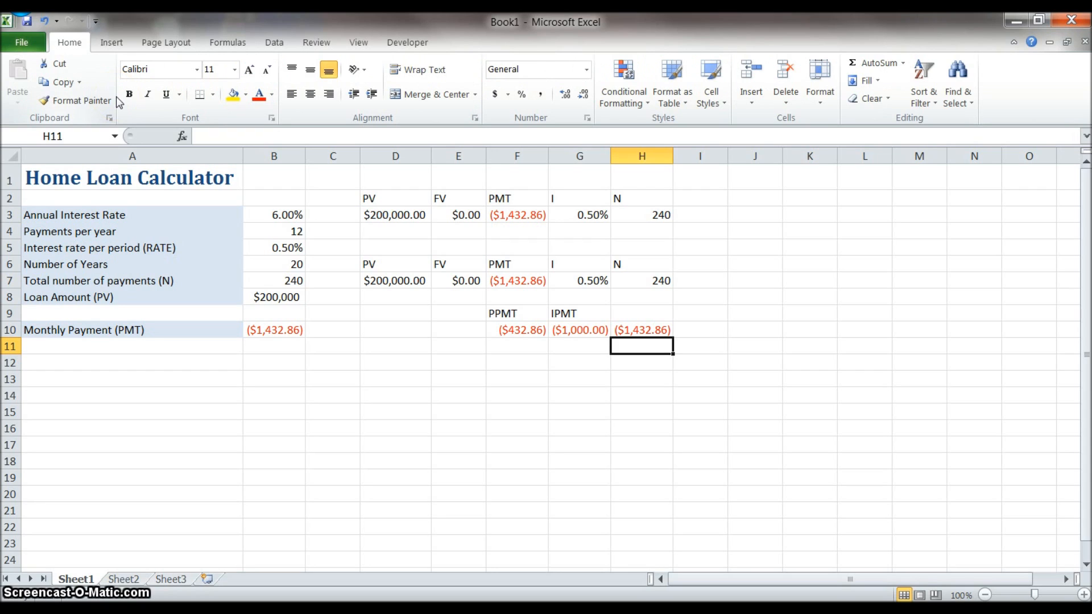